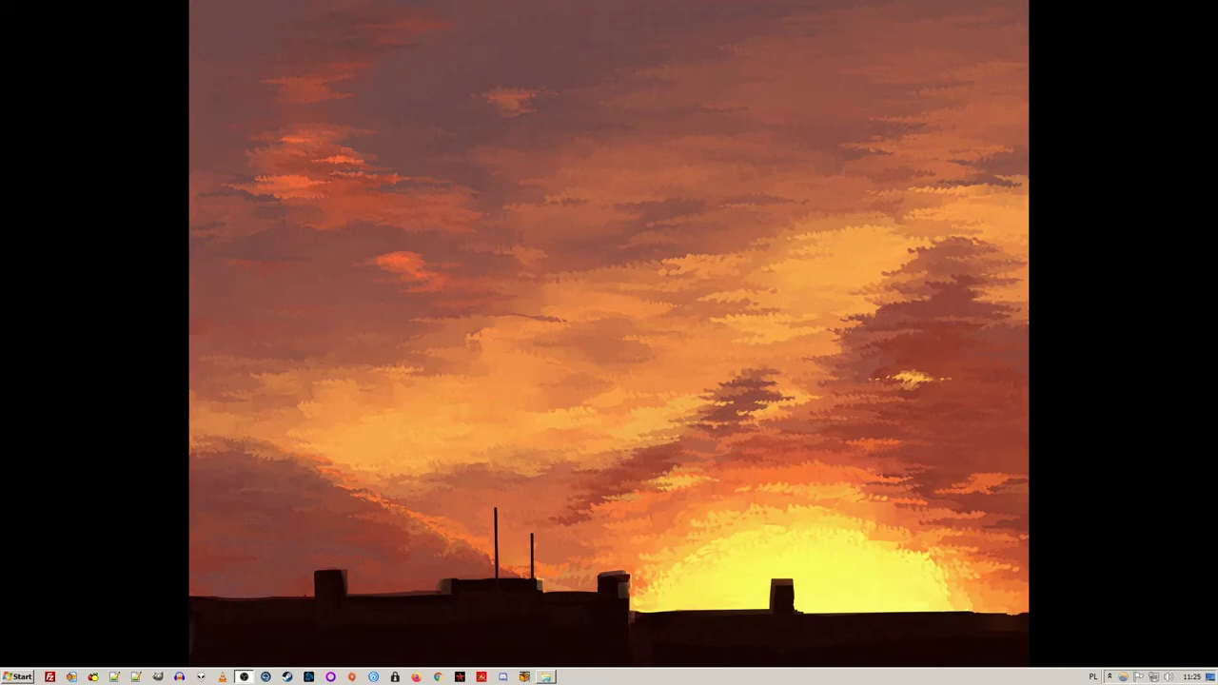
# Install the BigNoodleTitling Oblique font from the bignoodletitling zip archive
pyautogui.click(547, 678)
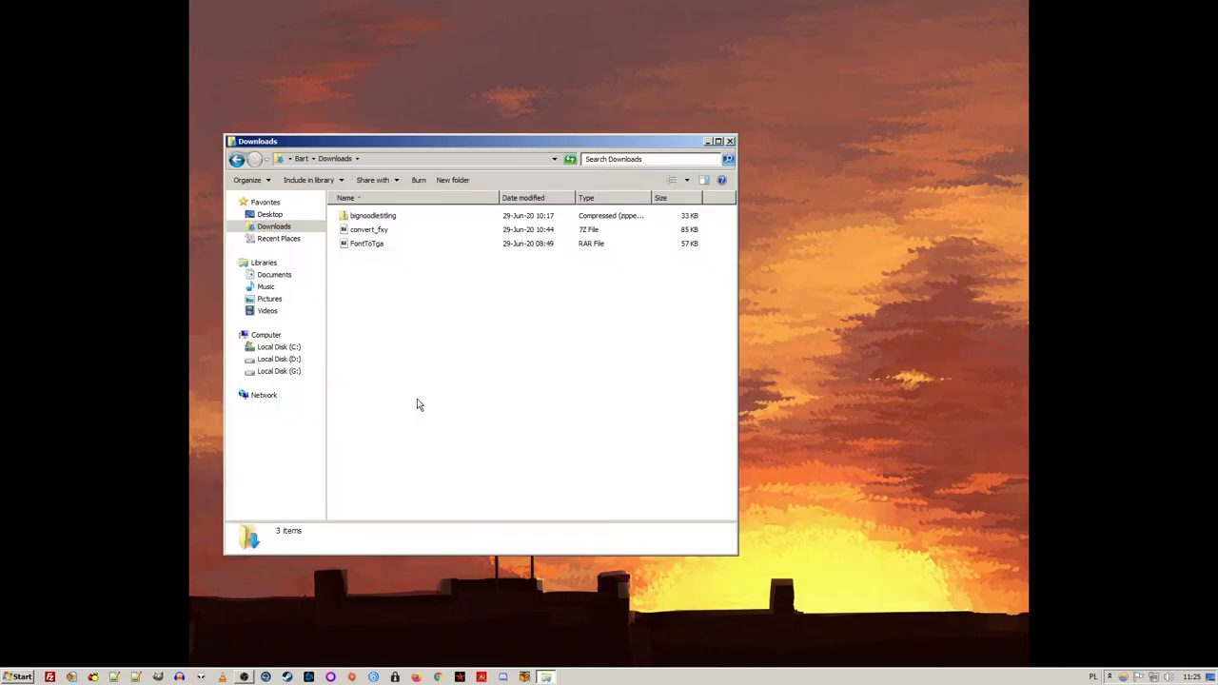
pyautogui.doubleClick(384, 216)
pyautogui.click(391, 244)
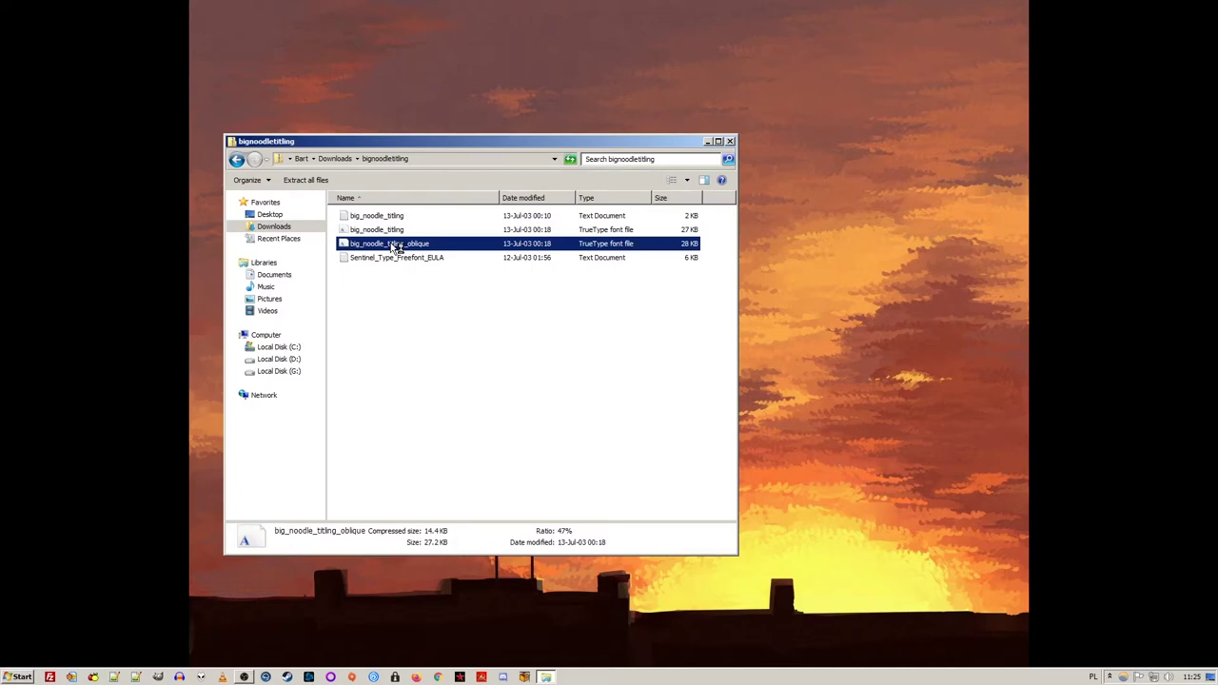
pyautogui.doubleClick(396, 244)
pyautogui.click(201, 141)
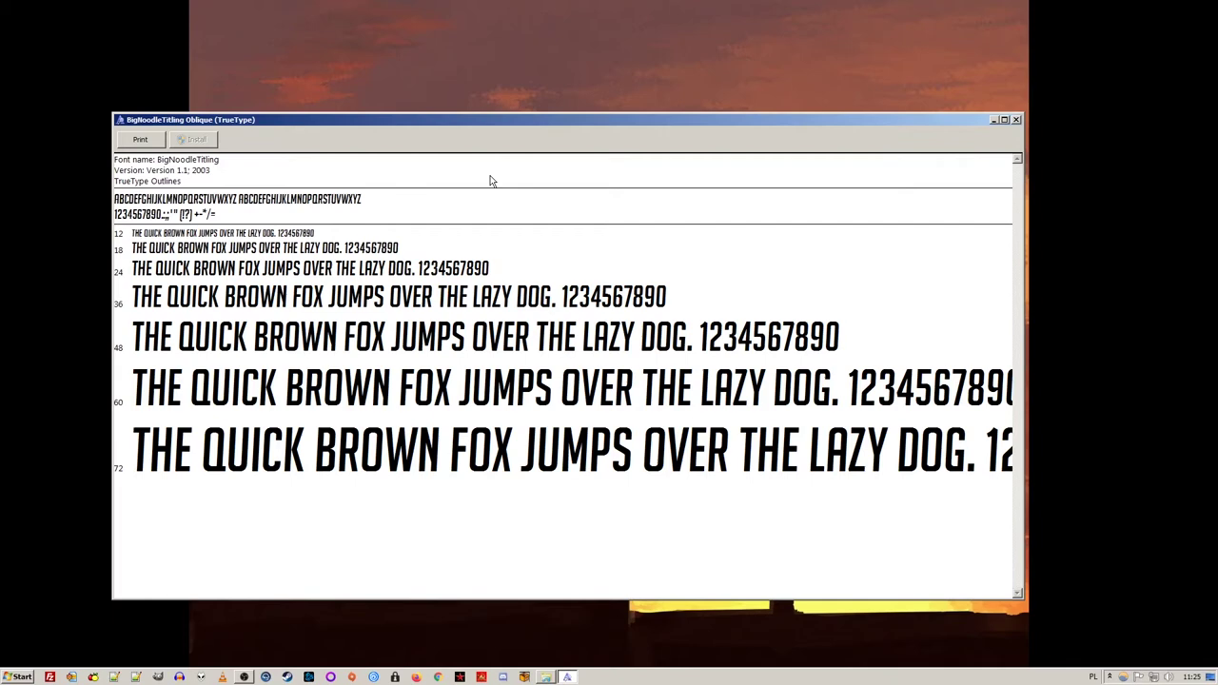
pyautogui.click(1017, 120)
# Confirm BigNoodleTitling Oblique is listed in C:\Windows\Fonts, then return to Downloads
pyautogui.click(248, 345)
pyautogui.scroll(-2, 279, 354)
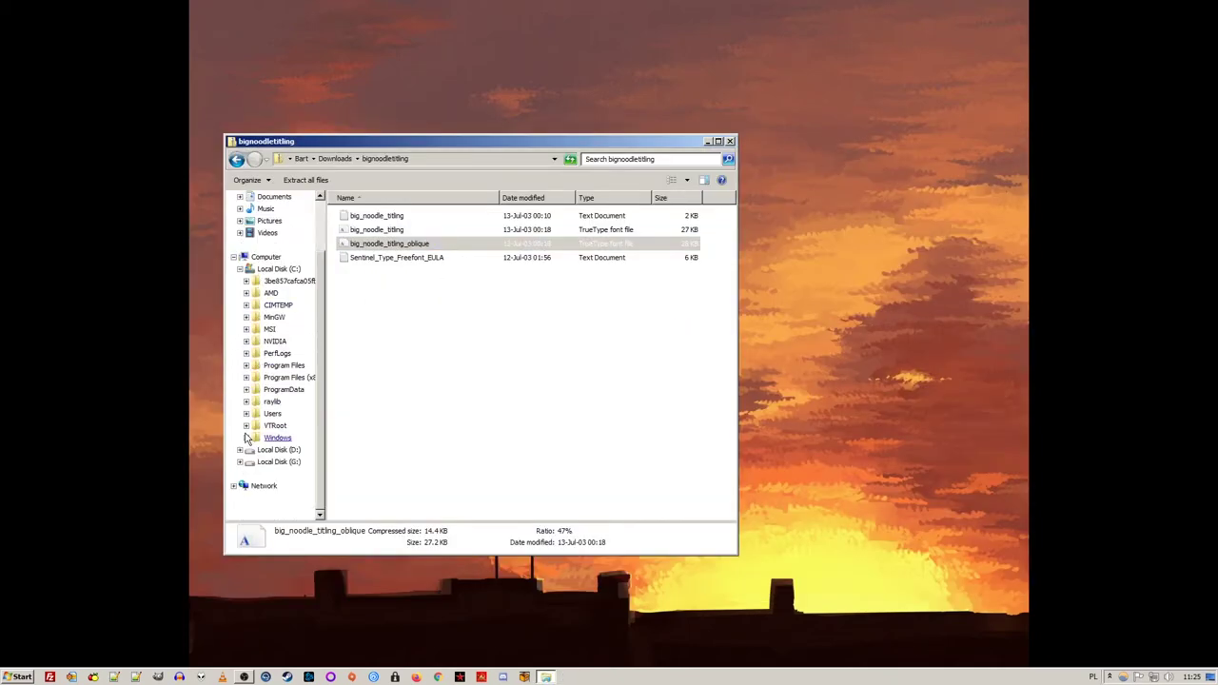
pyautogui.scroll(-5, 278, 354)
pyautogui.scroll(-1, 278, 354)
pyautogui.click(282, 333)
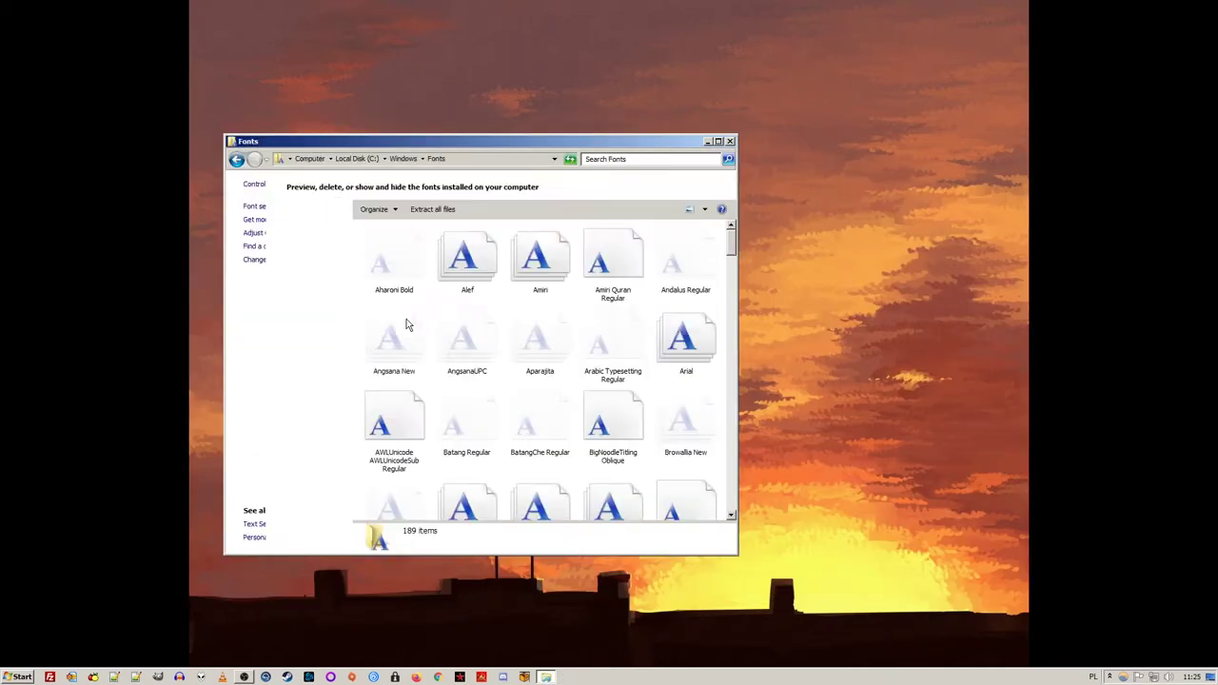
pyautogui.click(610, 419)
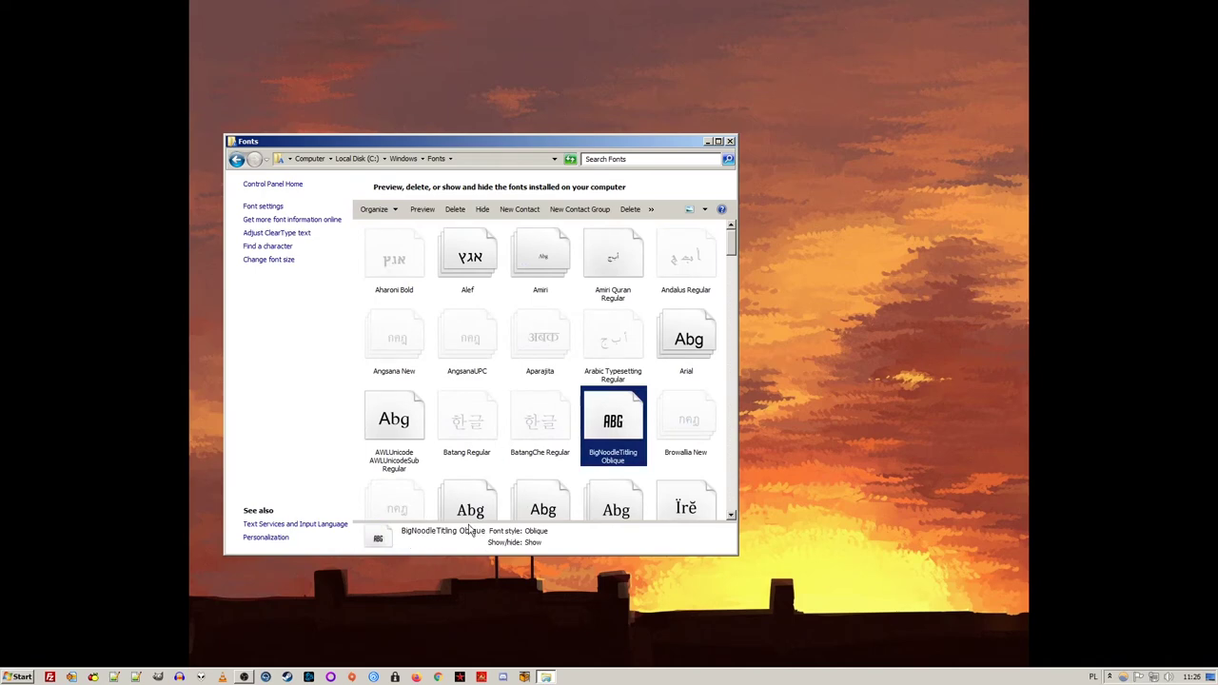
pyautogui.click(237, 159)
# Extract the FontToTga archive into Downloads and open its folder
pyautogui.rightClick(358, 244)
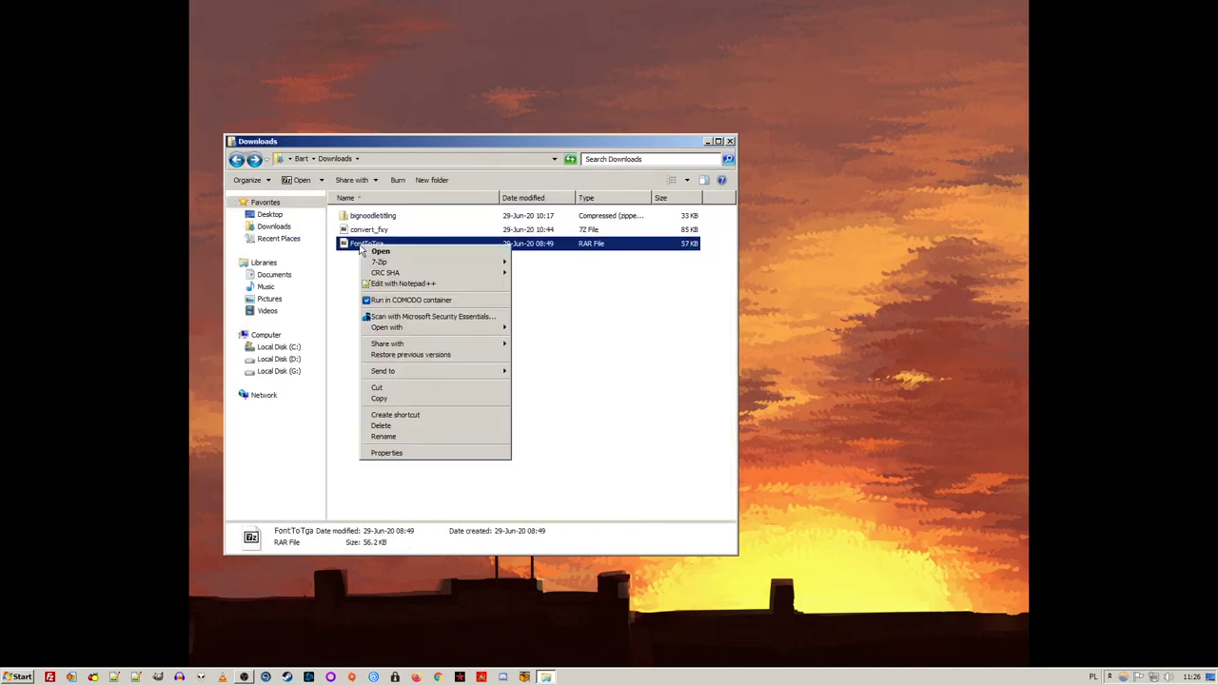
pyautogui.click(544, 307)
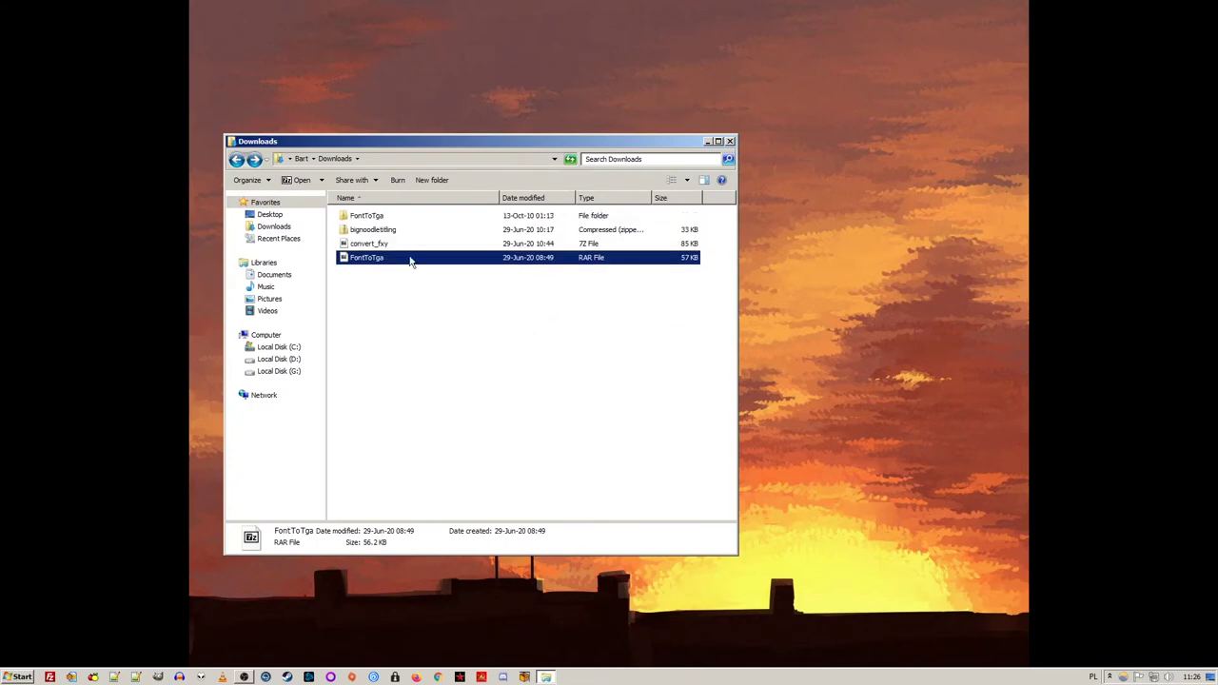
pyautogui.doubleClick(381, 217)
# Run fonttotga -size=64 "BigNoodleTitling Oblique" fonts\bignoodle64 from a command prompt there
pyautogui.keyDown('shift'); pyautogui.rightClick(402, 348); pyautogui.keyUp('shift')
pyautogui.click(459, 436)
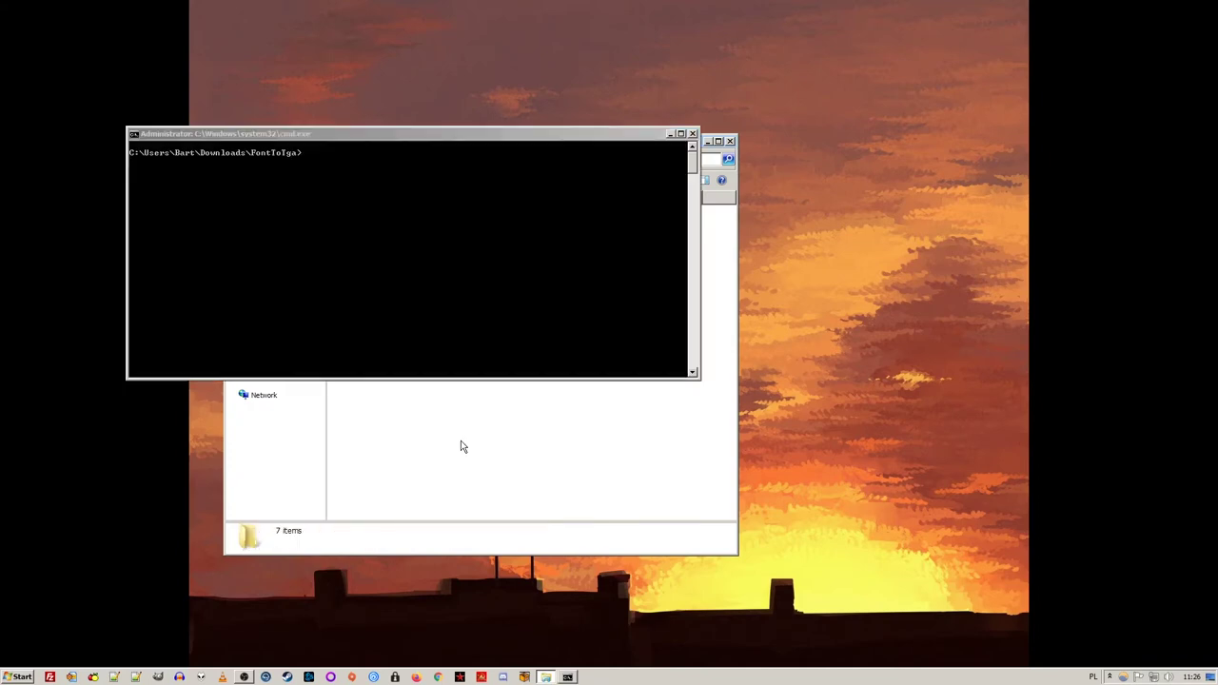
pyautogui.write('fonttotga')
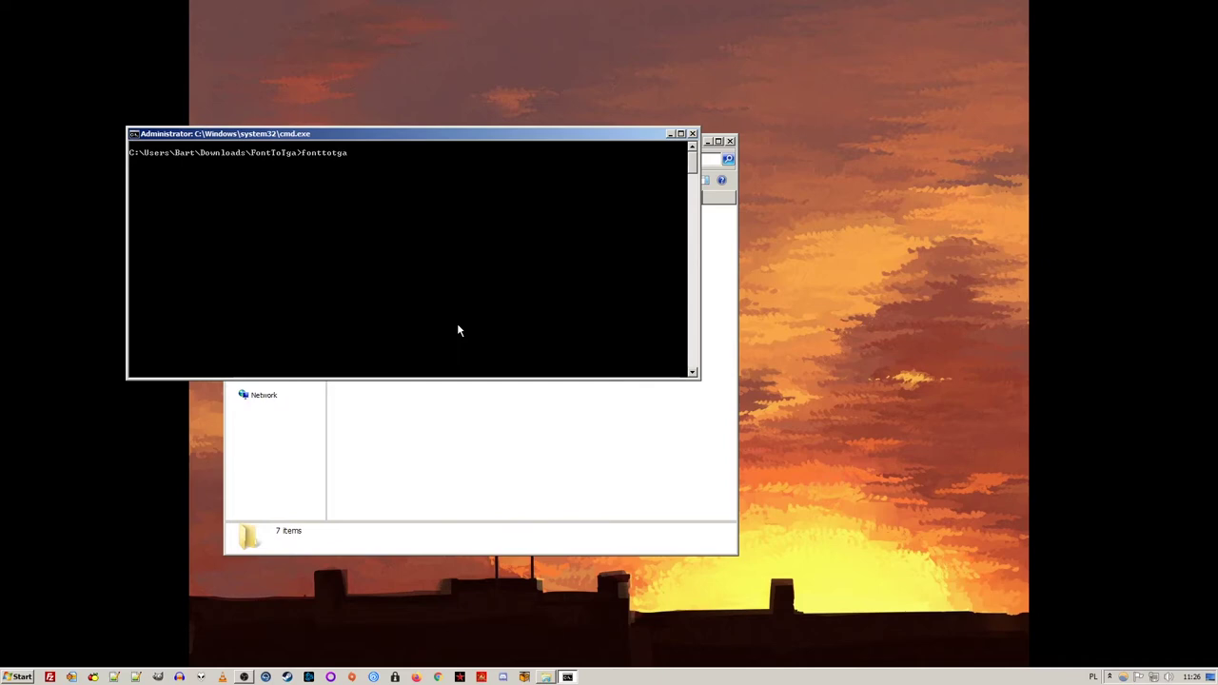
pyautogui.write(' -size')
pyautogui.write('=64 "BigNo')
pyautogui.write('odleTitling Obli')
pyautogui.write('que" fonts\\')
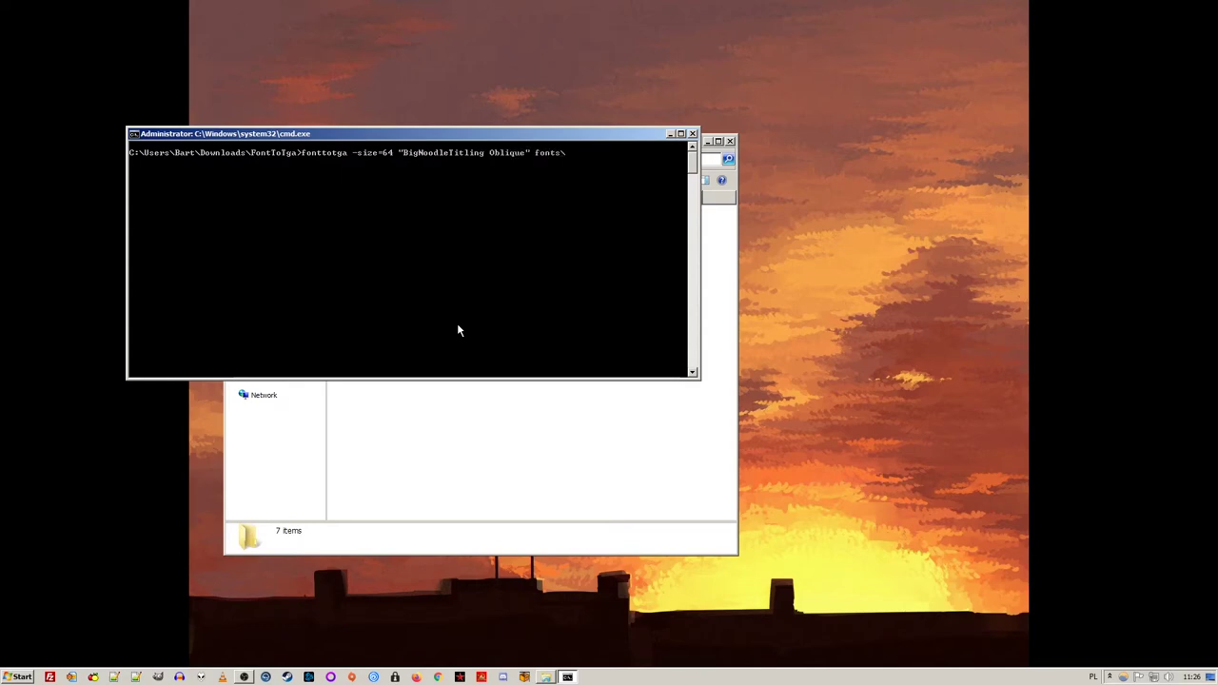
pyautogui.write('bignoodle64')
pyautogui.press('Return')
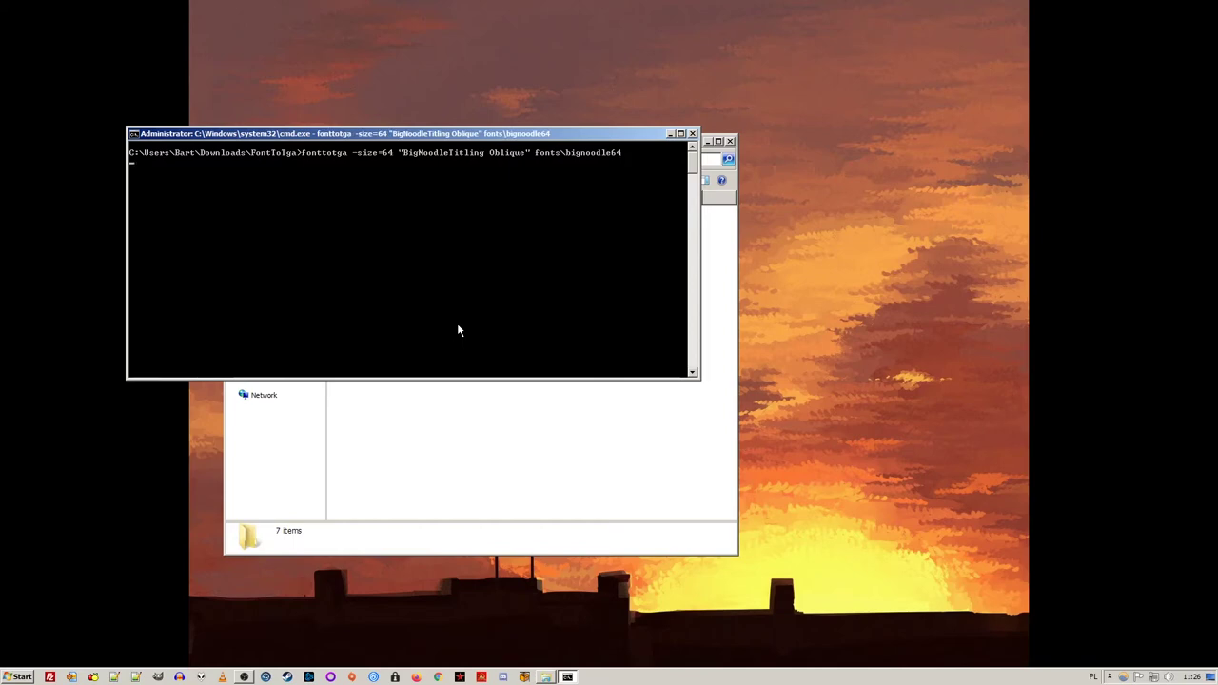
# View the generated bignoodle64 texture pages in IrfanView, starting from bignoodle64-01.tga
pyautogui.click(461, 417)
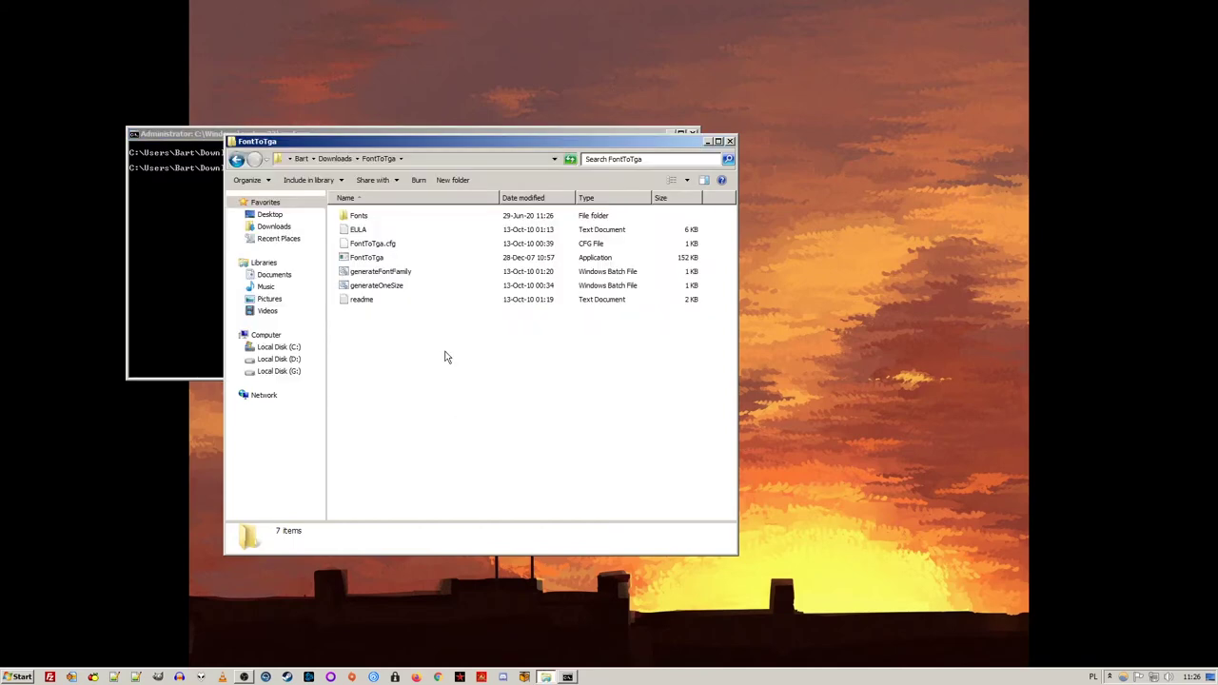
pyautogui.doubleClick(373, 218)
pyautogui.click(386, 233)
pyautogui.doubleClick(386, 234)
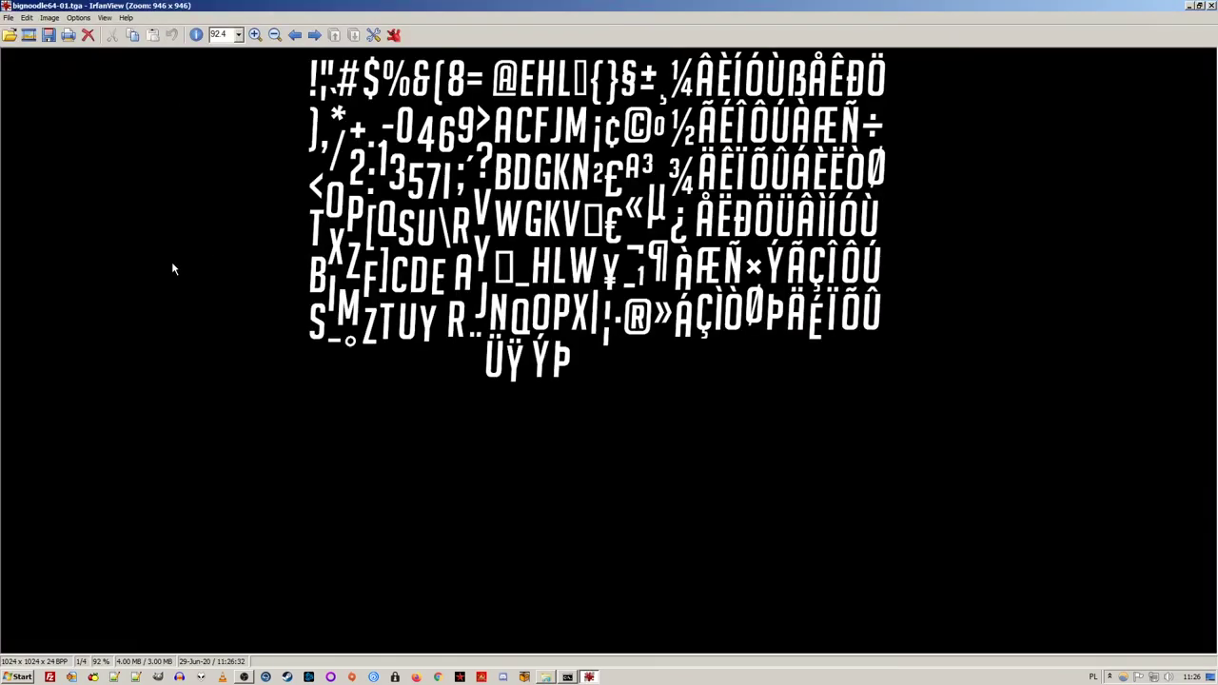
pyautogui.press('space')
pyautogui.press('space')
pyautogui.press('space')
pyautogui.press('space')
pyautogui.click(1210, 6)
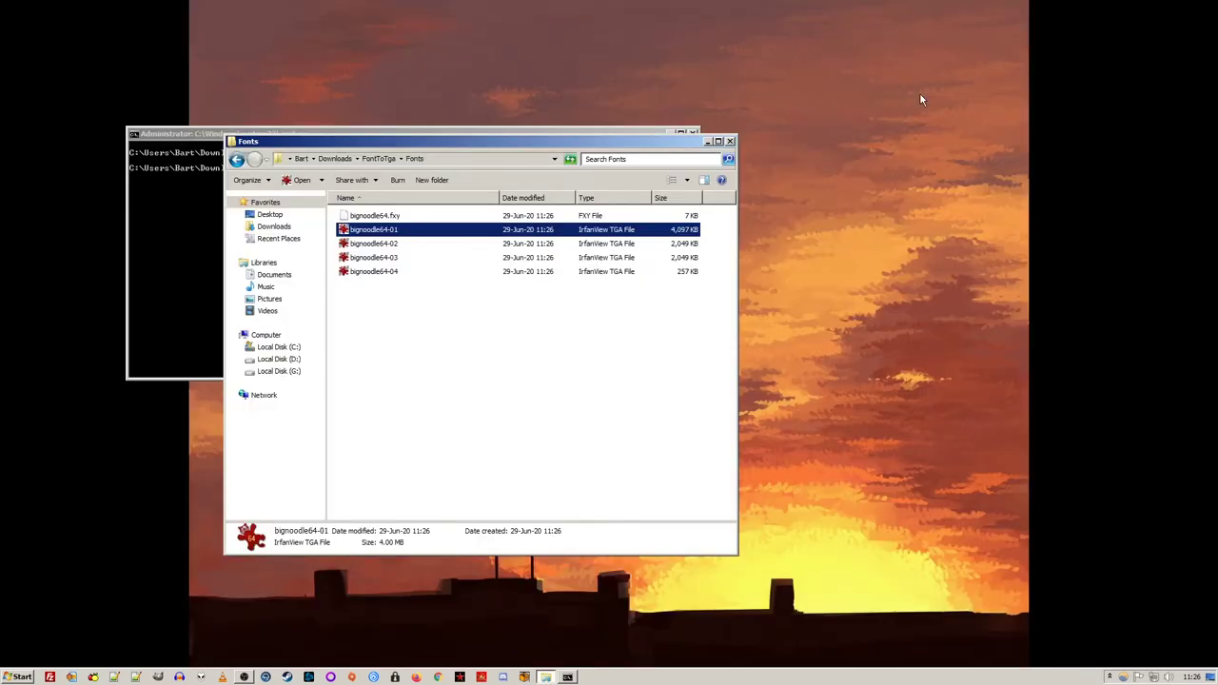
# Return to Downloads and select the convert_fxy archive to extract
pyautogui.click(413, 313)
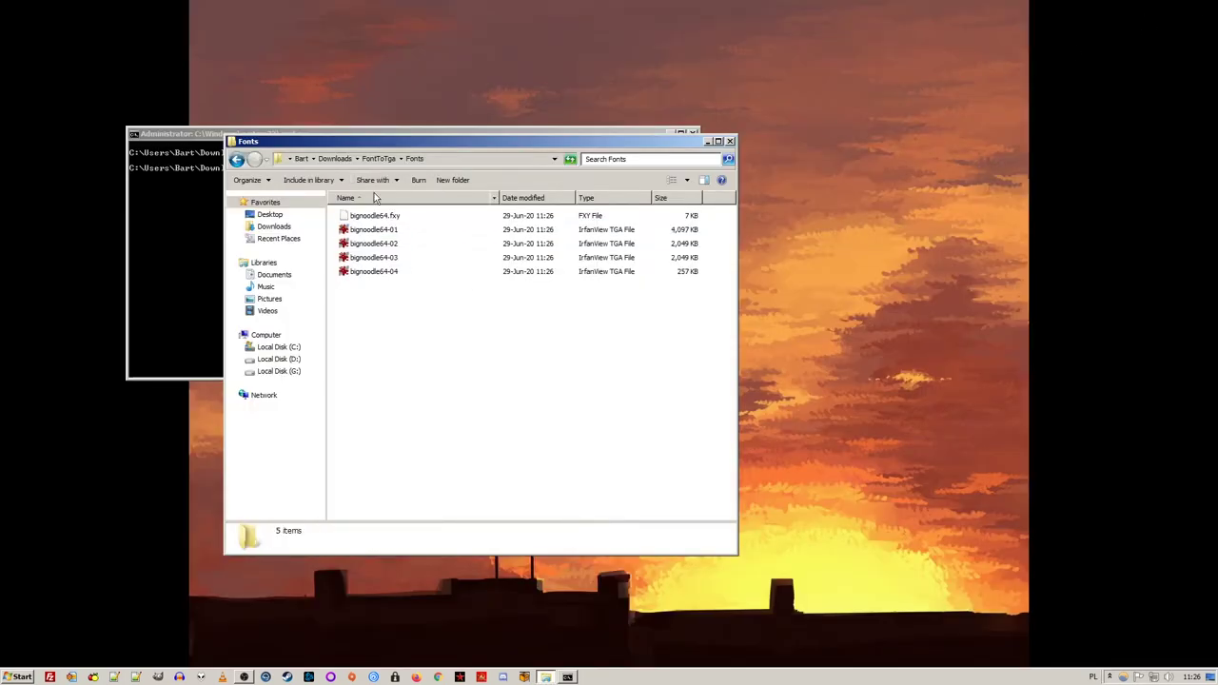
pyautogui.click(335, 159)
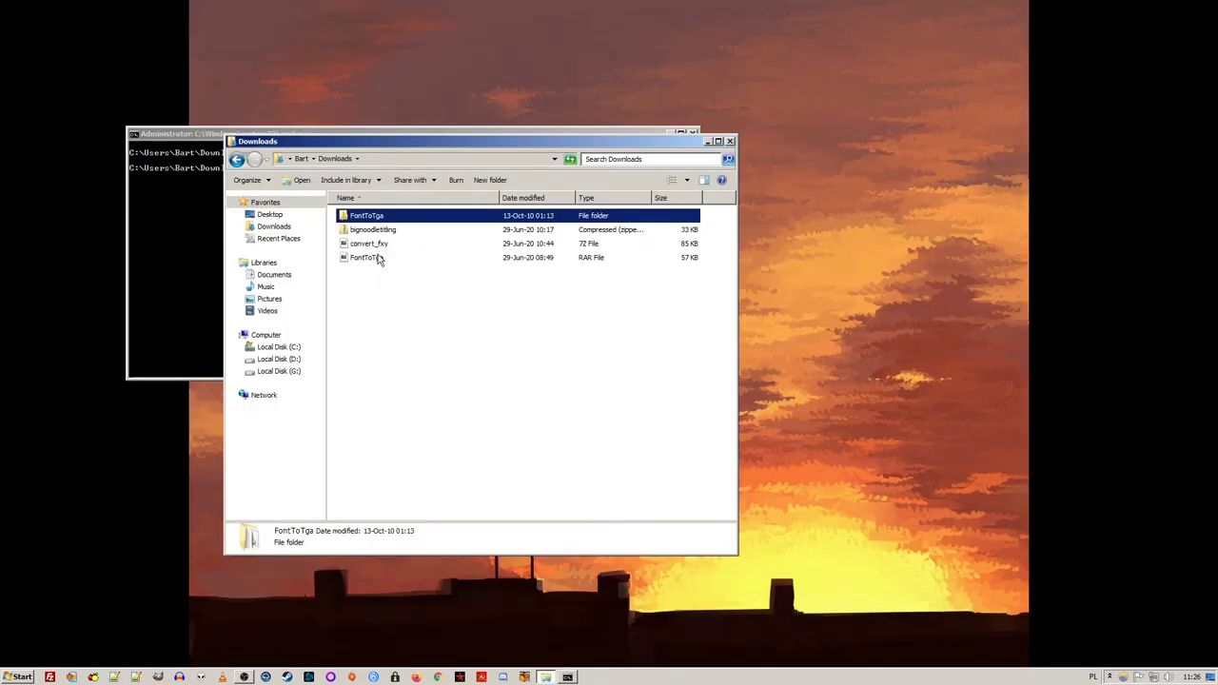
pyautogui.click(376, 243)
pyautogui.rightClick(381, 243)
# Extract convert_fxy without a password and paste the converter into the Fonts folder
pyautogui.click(596, 294)
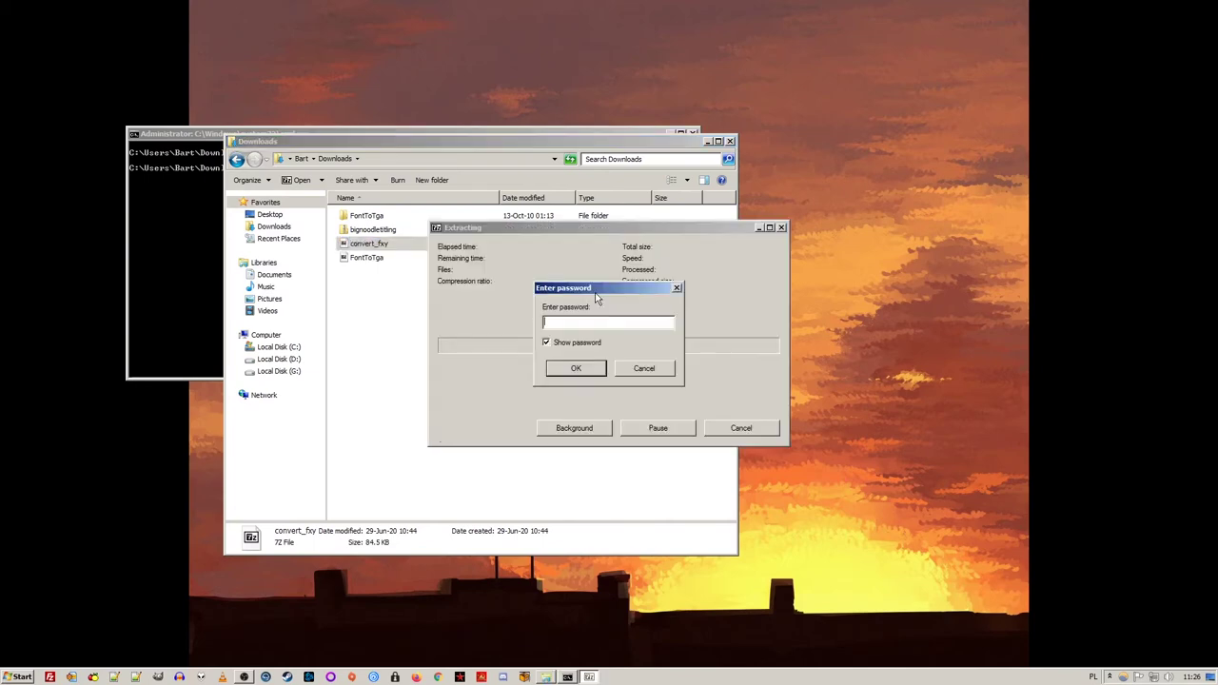
pyautogui.click(581, 369)
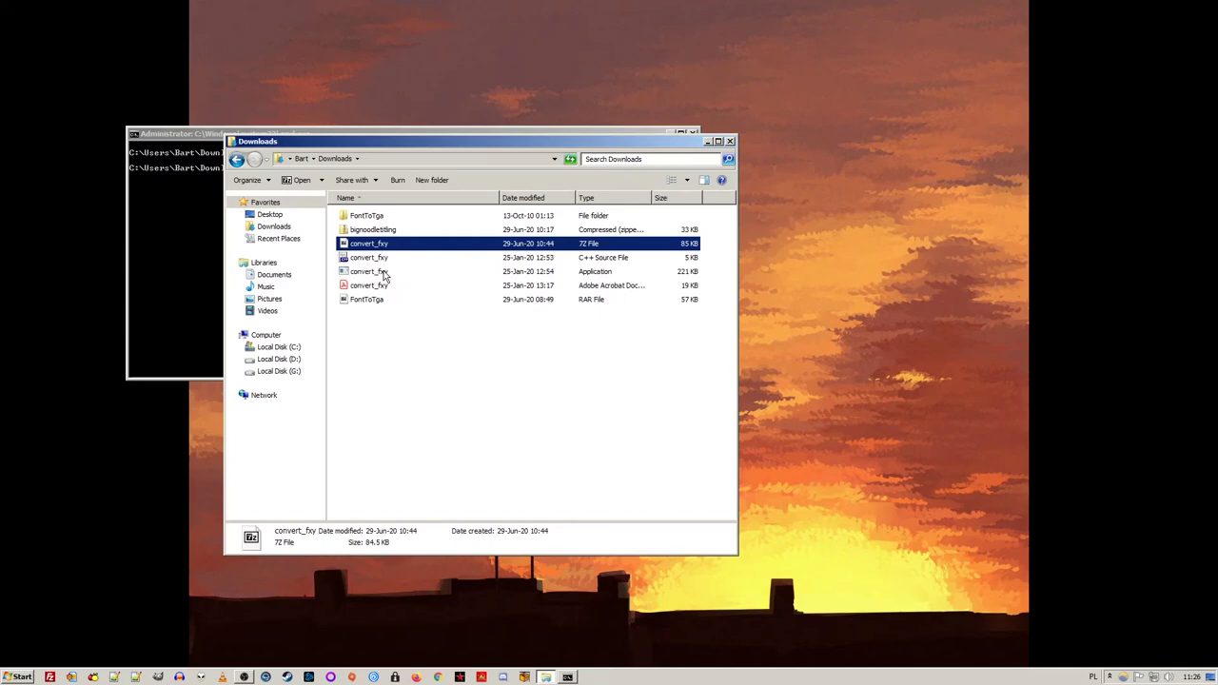
pyautogui.click(381, 273)
pyautogui.doubleClick(373, 219)
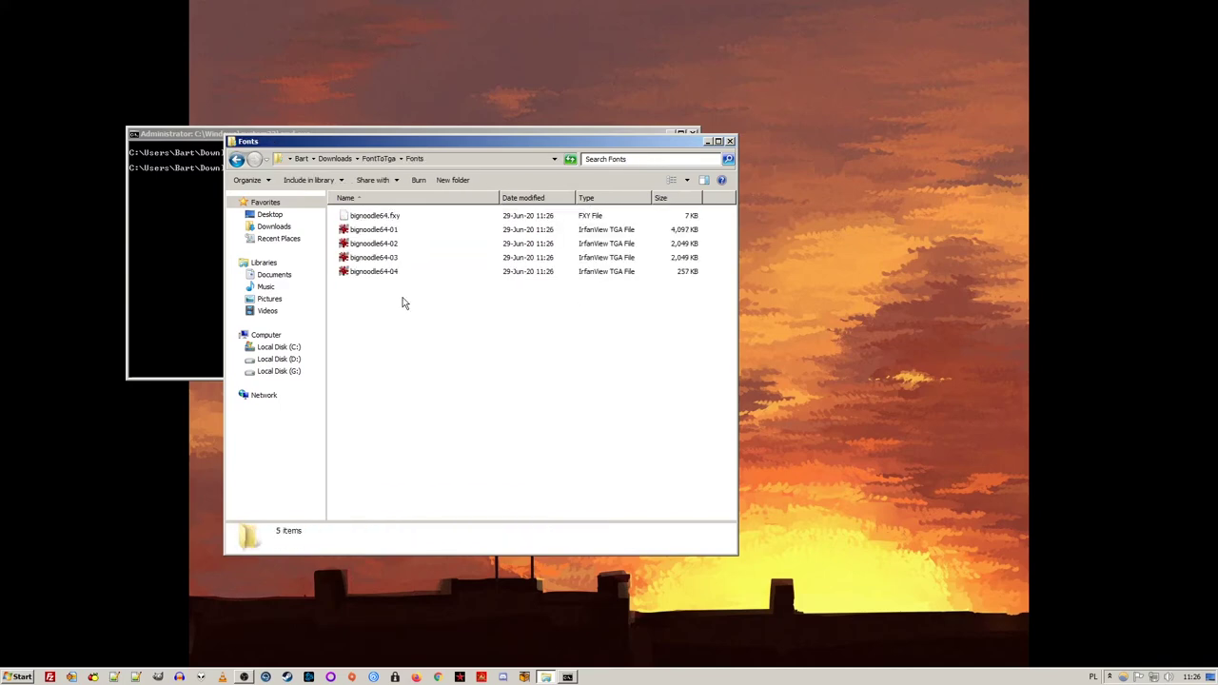
pyautogui.hotkey('ctrl', 'v')
# Convert bignoodle64.fxy to text, review it in Notepad, then rebuild the FXY file
pyautogui.moveTo(394, 217); pyautogui.dragTo(382, 287)
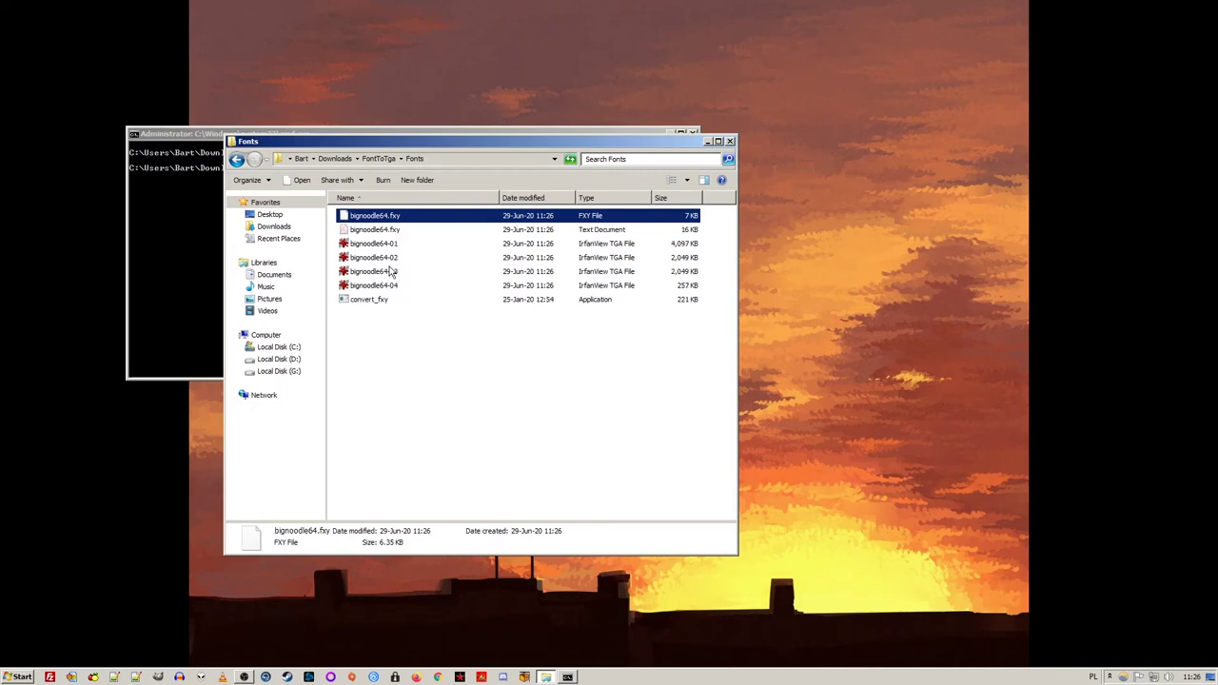
pyautogui.doubleClick(390, 229)
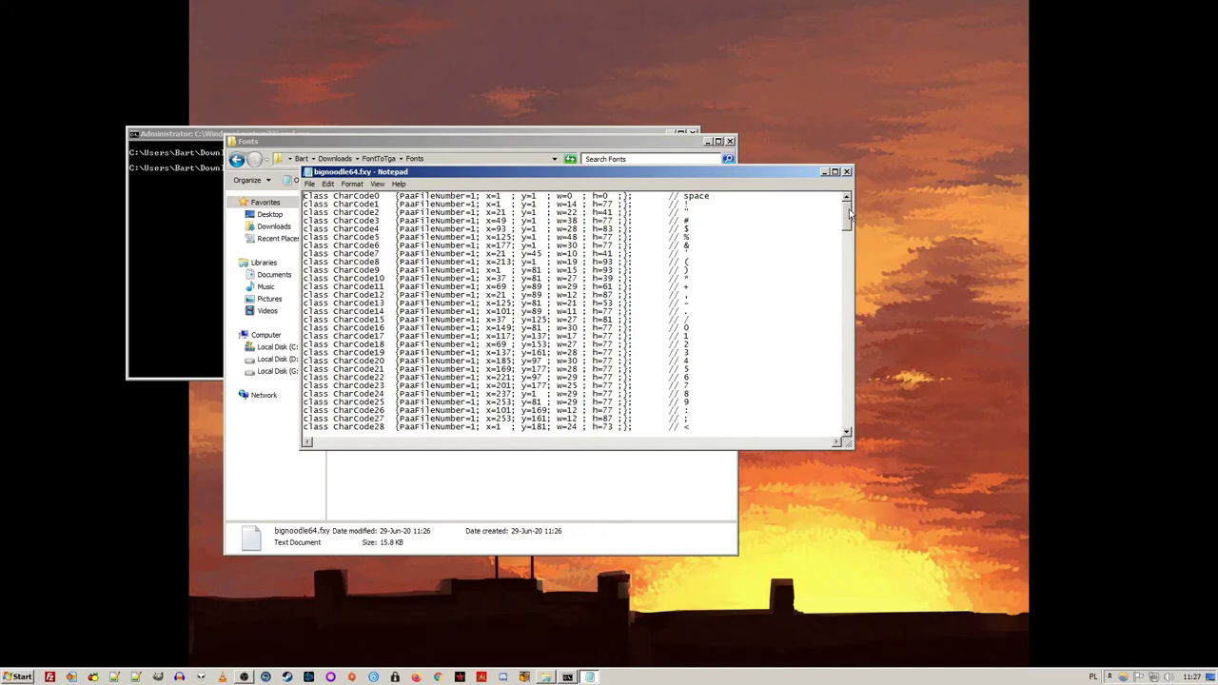
pyautogui.moveTo(846, 215); pyautogui.dragTo(847, 419)
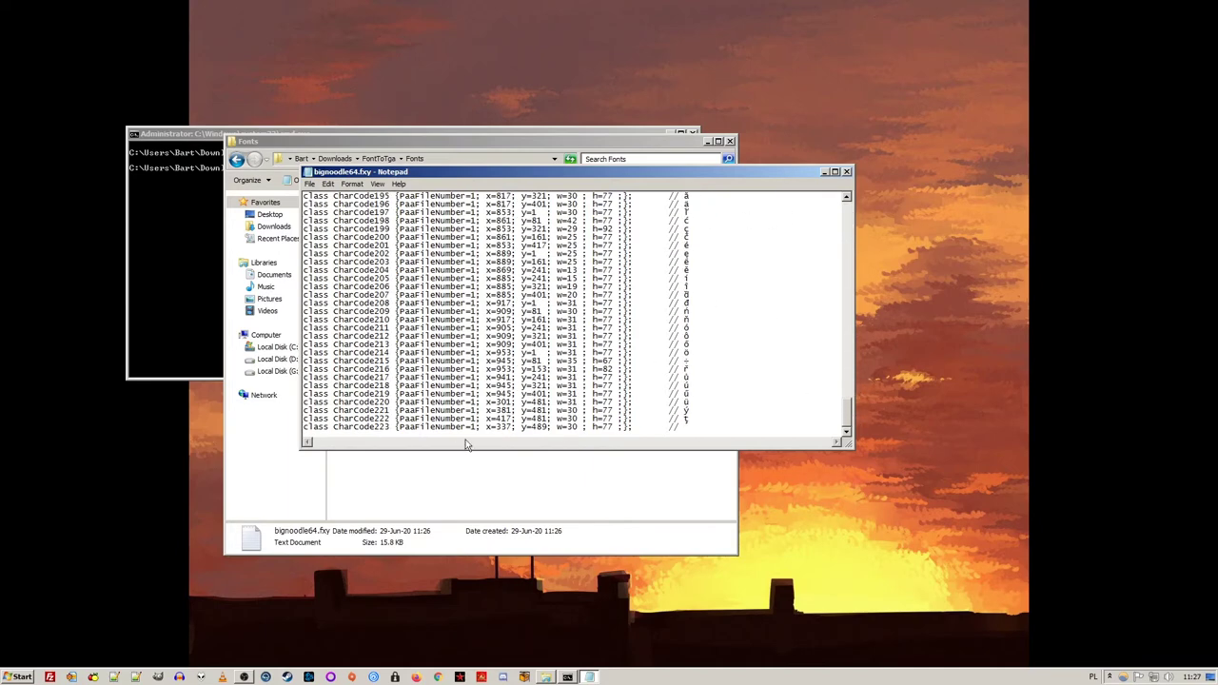
pyautogui.click(846, 173)
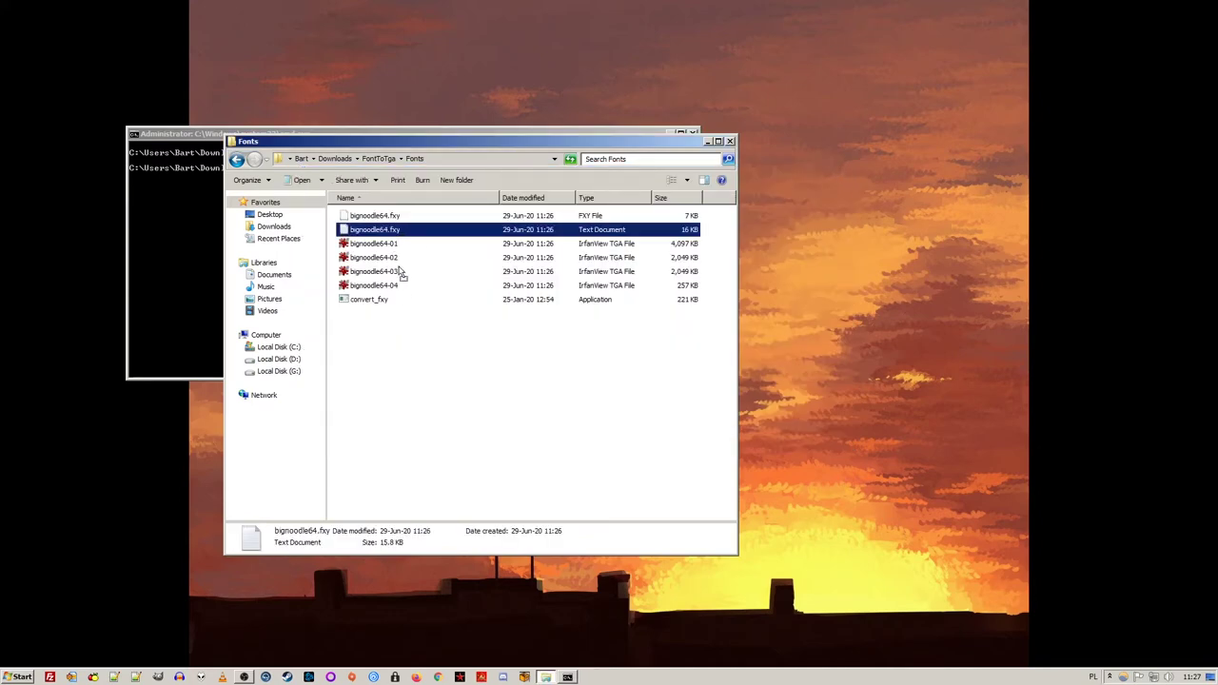
pyautogui.doubleClick(381, 301)
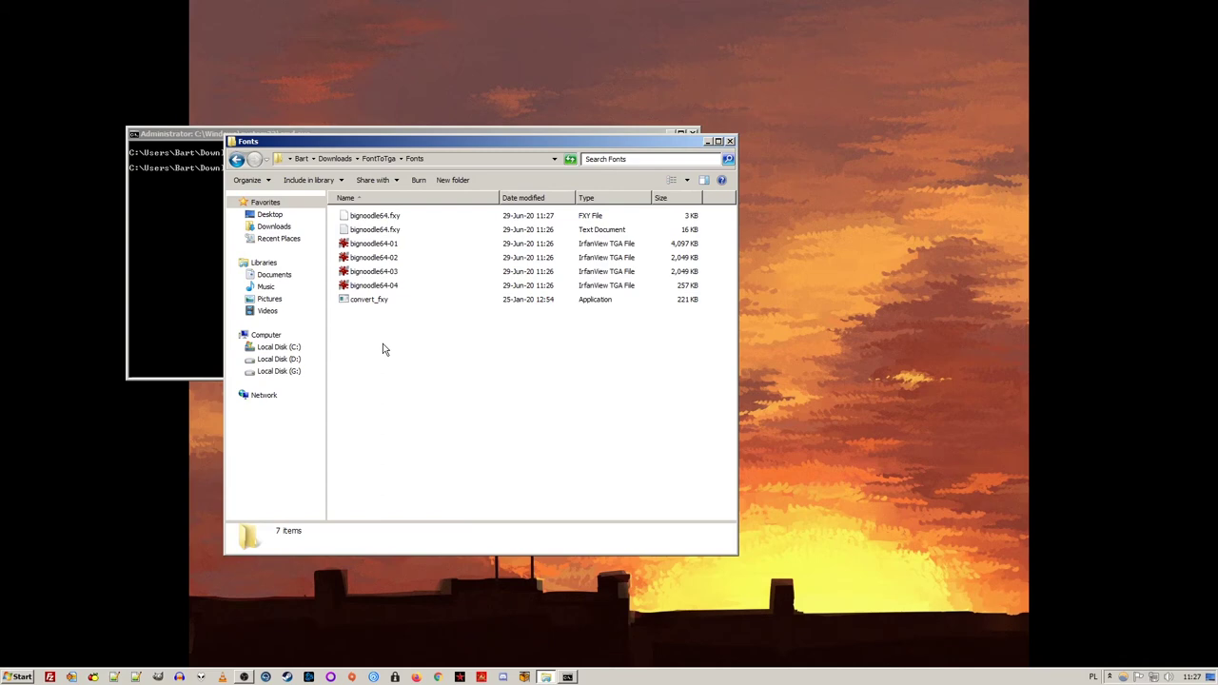
# Load bignoodle64-01.tga into TexView 2 and save it as PAA file bignoodle64-01_gs
pyautogui.click(19, 677)
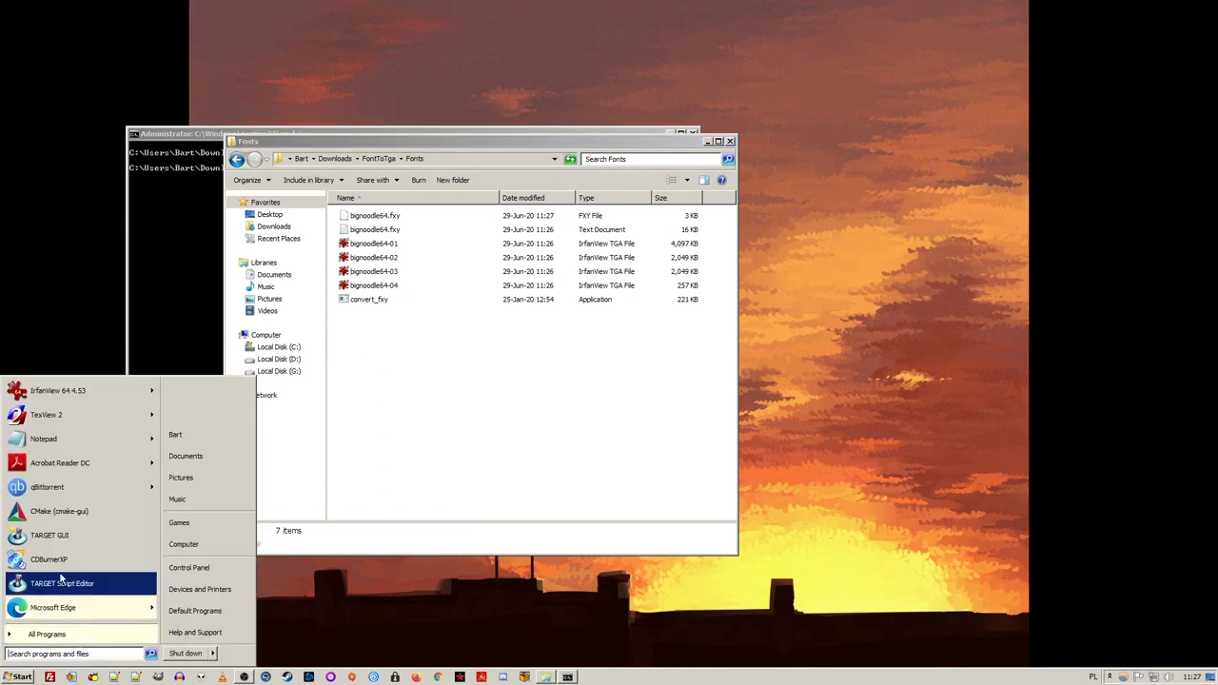
pyautogui.click(83, 417)
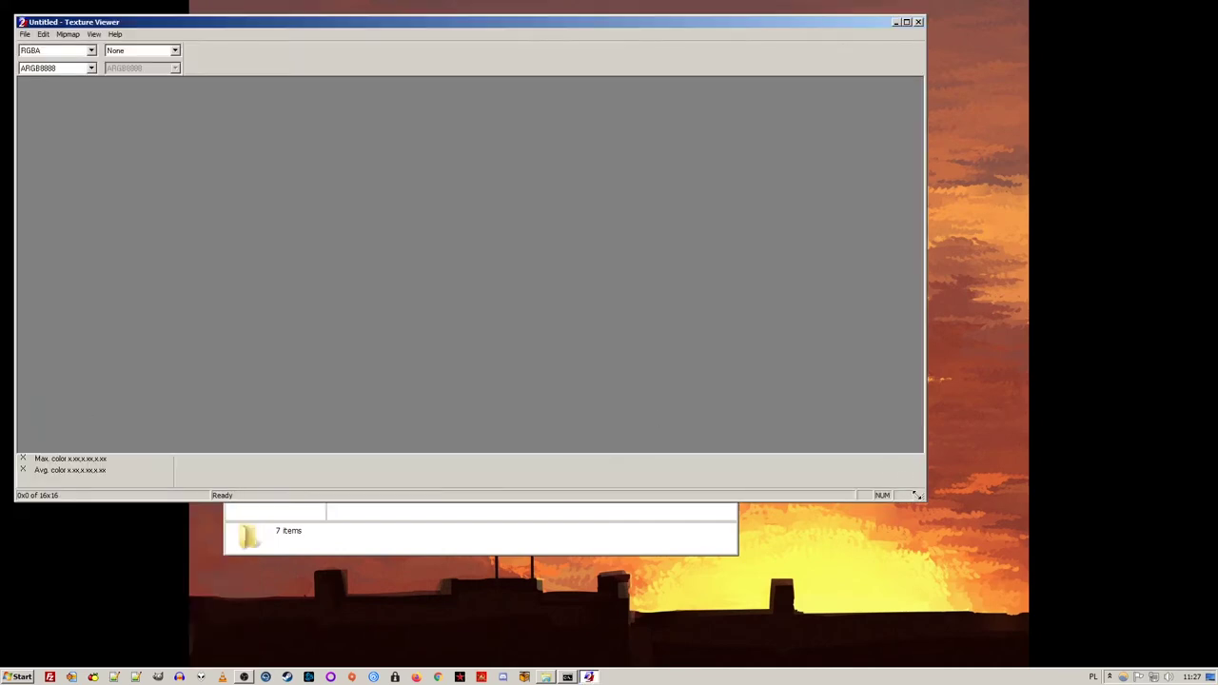
pyautogui.moveTo(918, 495); pyautogui.dragTo(337, 398)
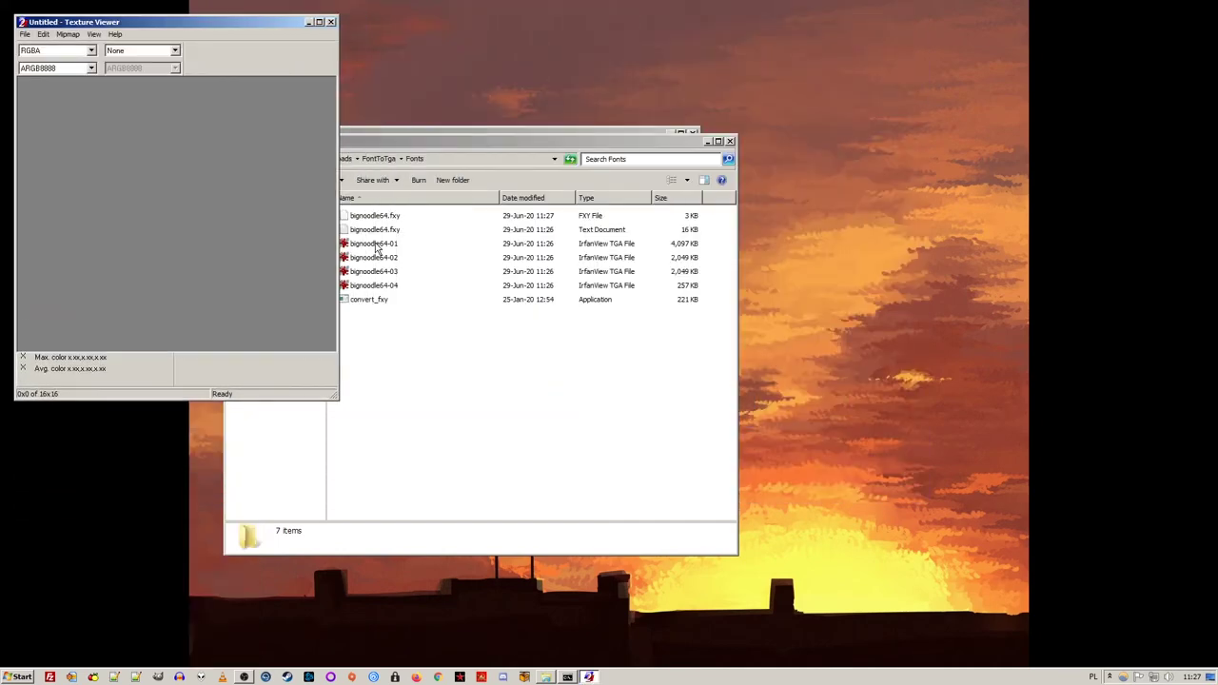
pyautogui.moveTo(376, 248); pyautogui.dragTo(177, 225)
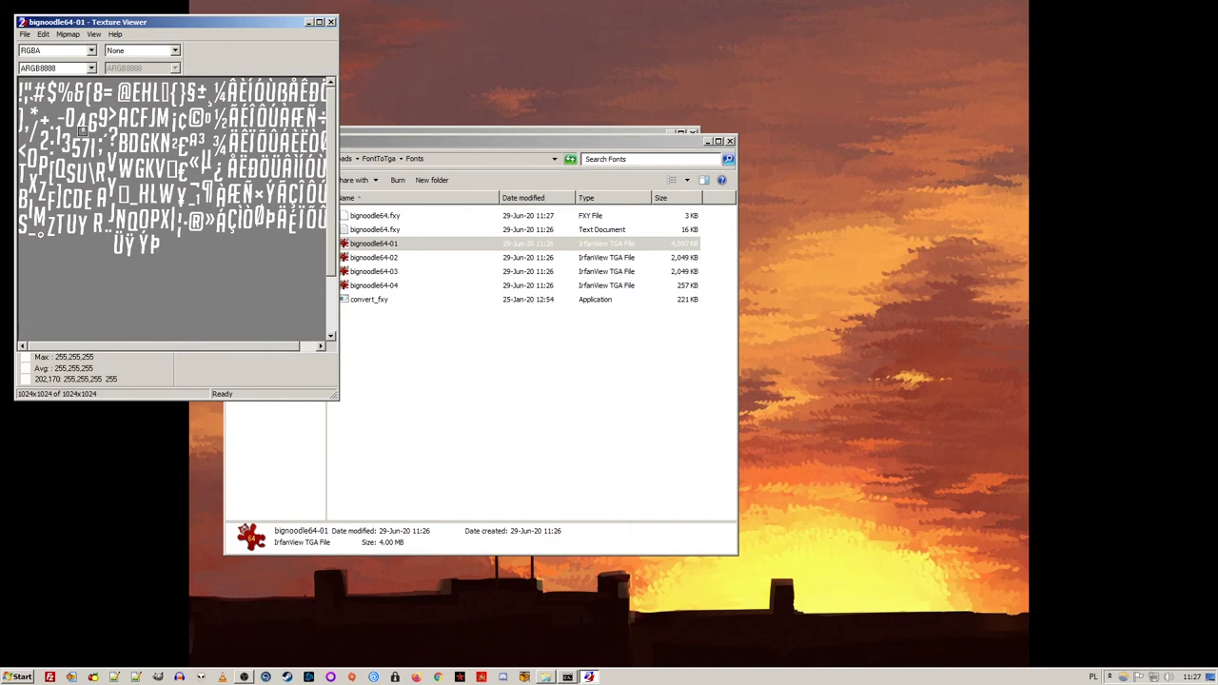
pyautogui.click(25, 34)
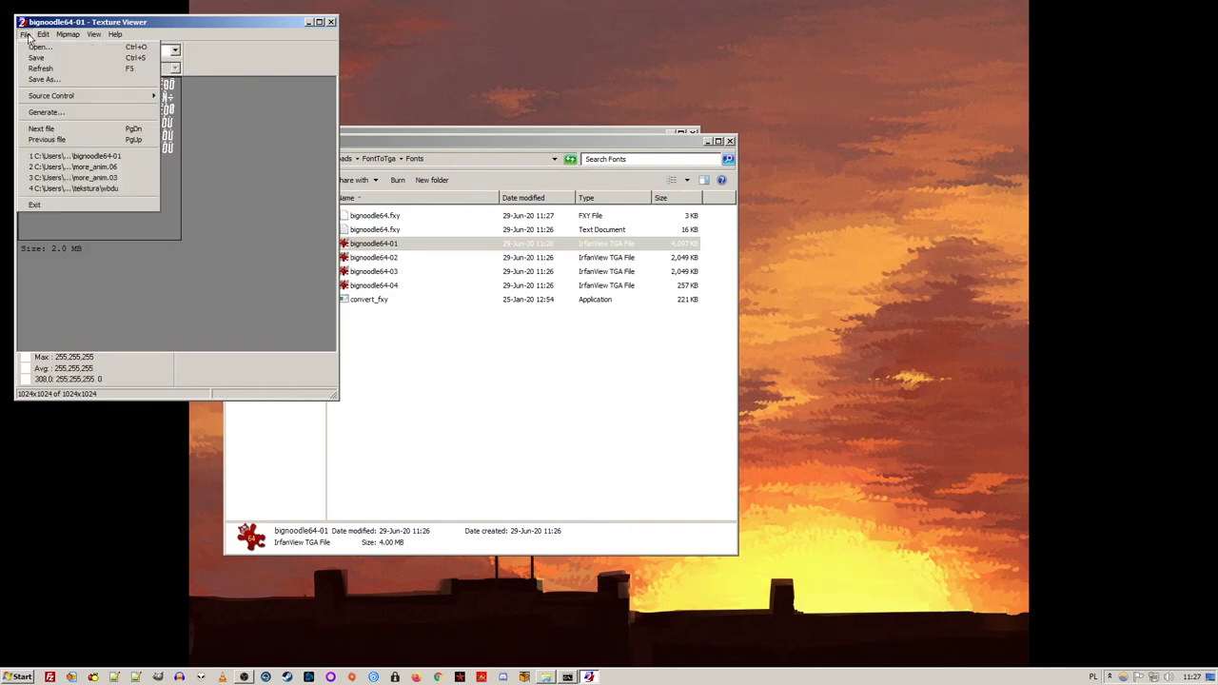
pyautogui.click(52, 82)
pyautogui.write('bignoodle64-01_gs')
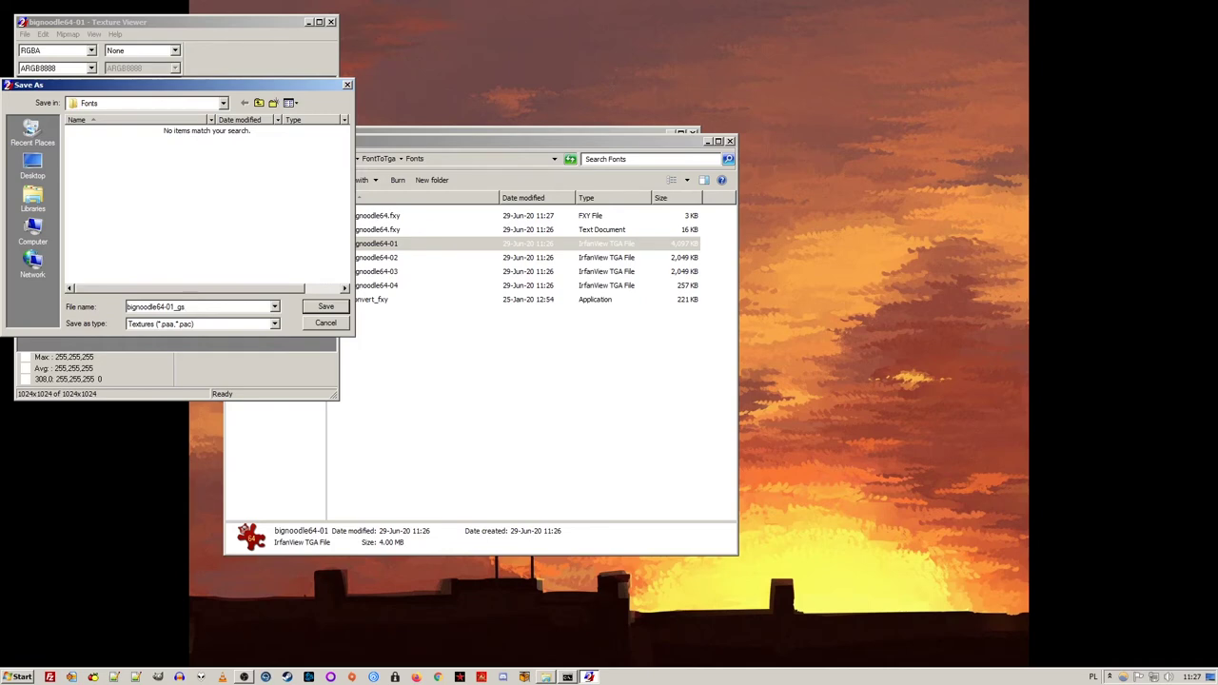
pyautogui.press('Return')
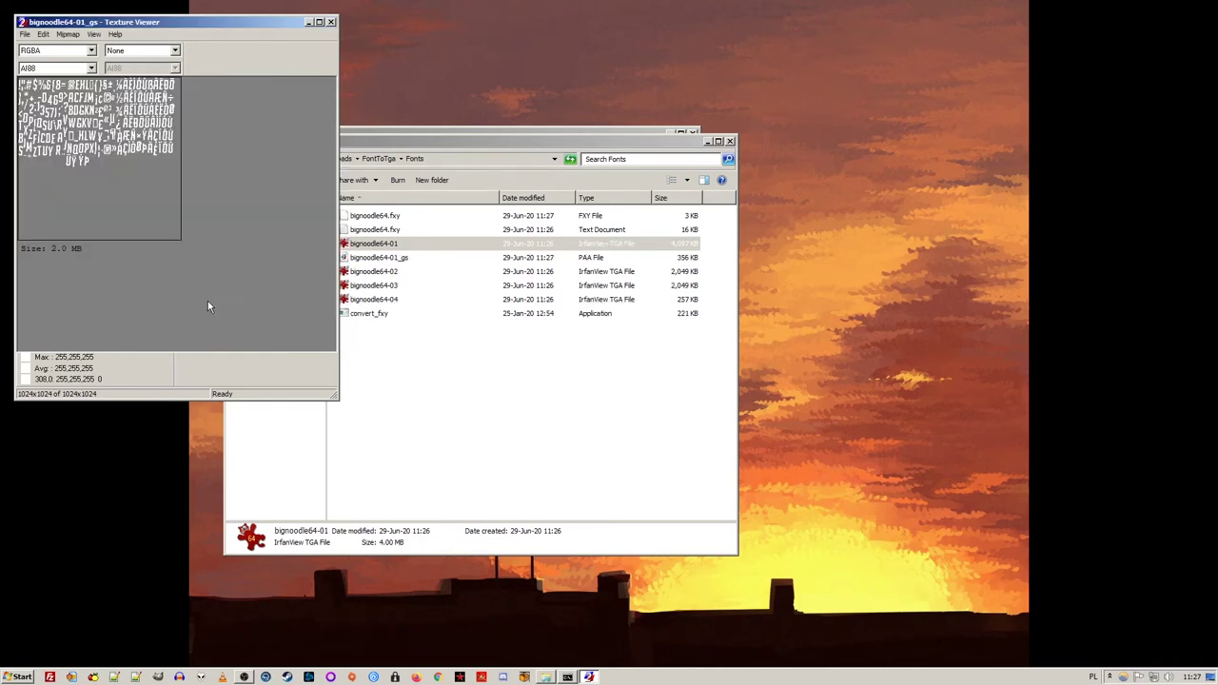
# Rename bignoodle64-01_gs to bignoodle64-01 after closing TexView 2
pyautogui.click(331, 21)
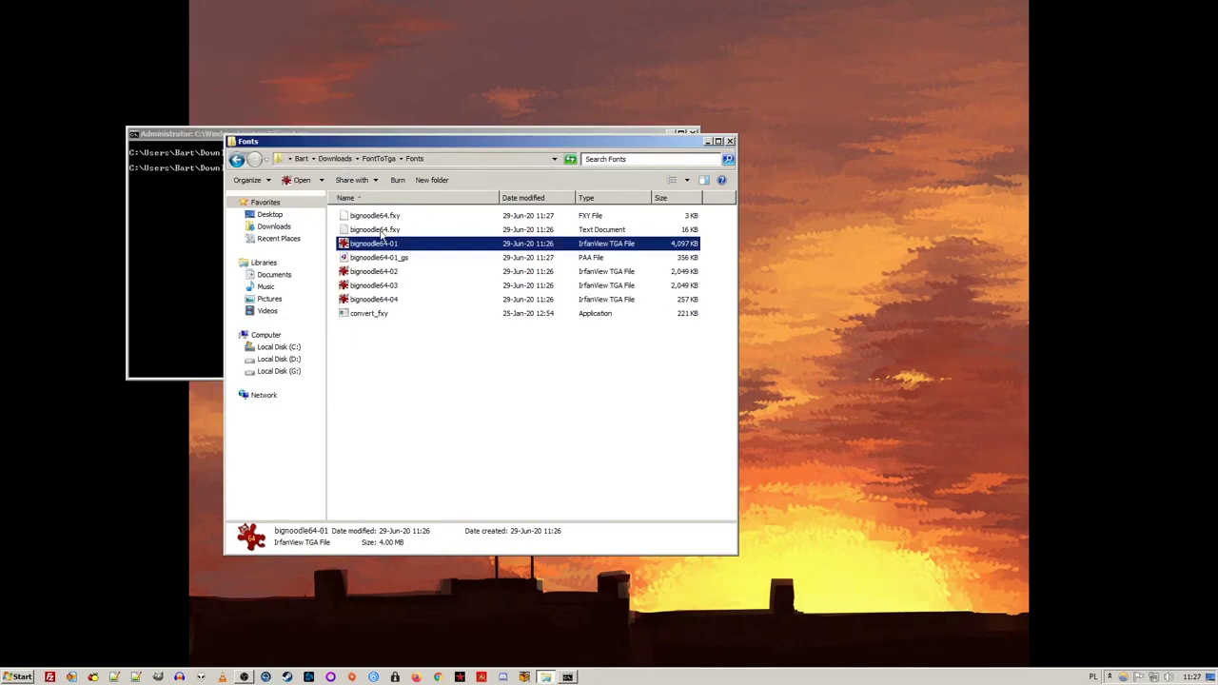
pyautogui.click(395, 257)
pyautogui.click(396, 258)
pyautogui.press('Delete')
pyautogui.press('Delete')
pyautogui.press('Delete')
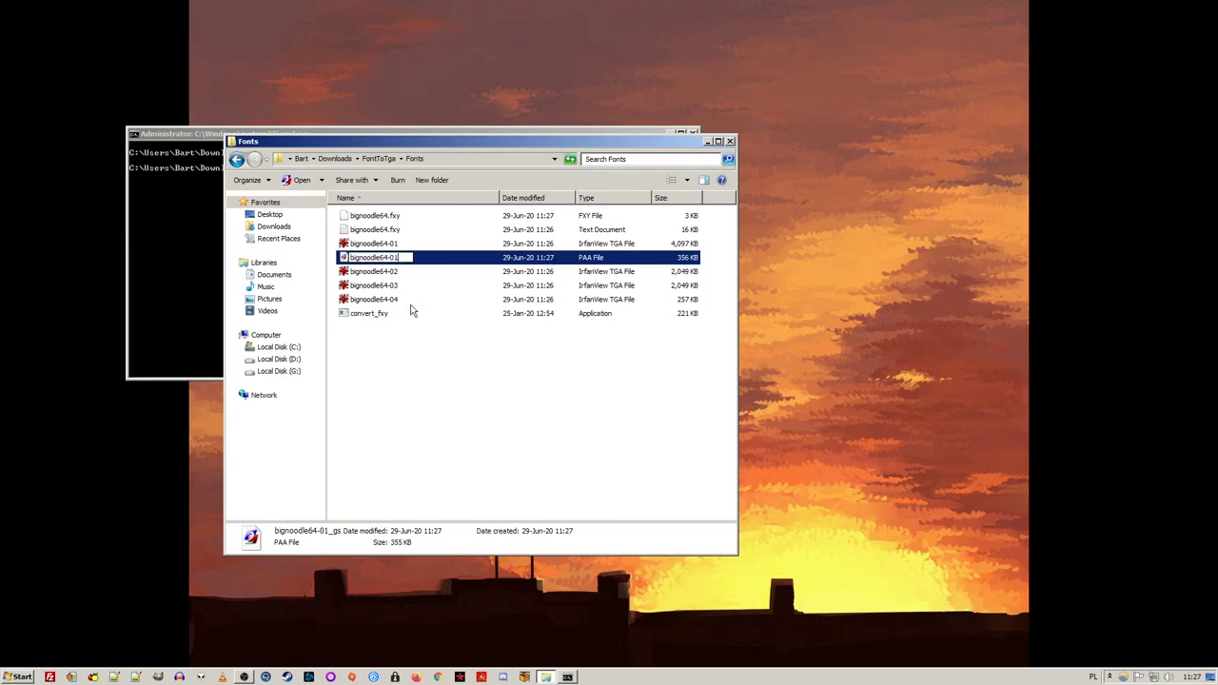
pyautogui.press('Return')
pyautogui.click(403, 362)
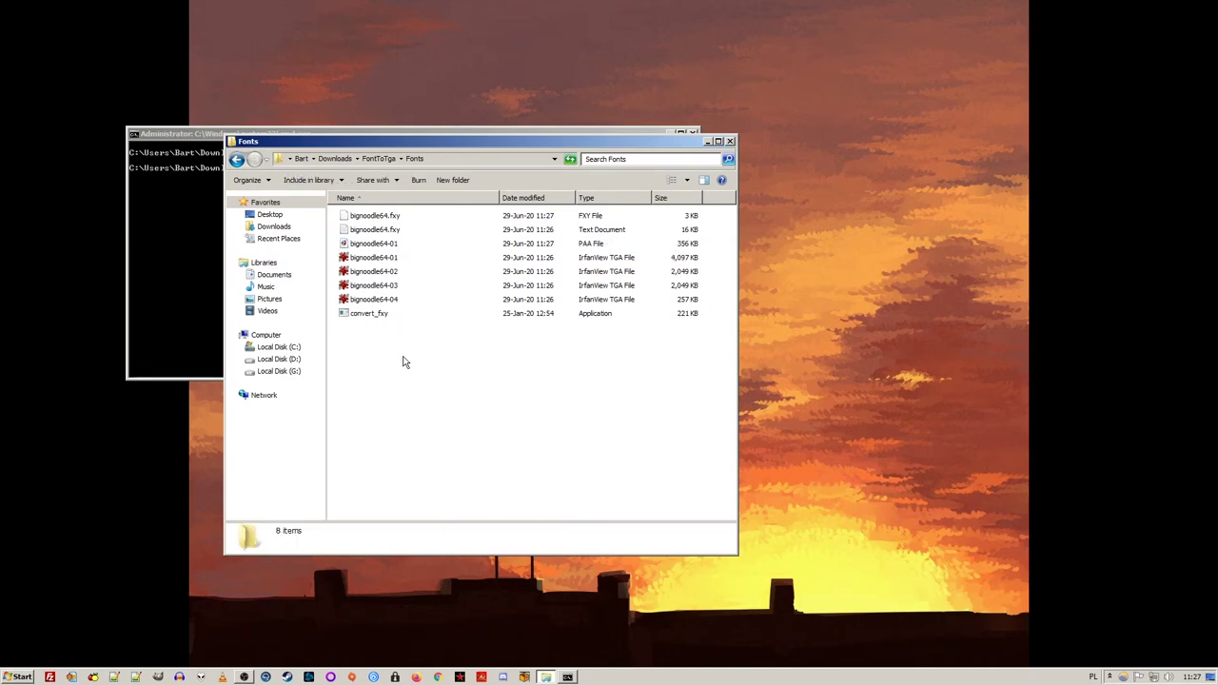
# Create a newfont folder in the ARMA Cold War Assault install folder
pyautogui.click(462, 674)
pyautogui.click(552, 562)
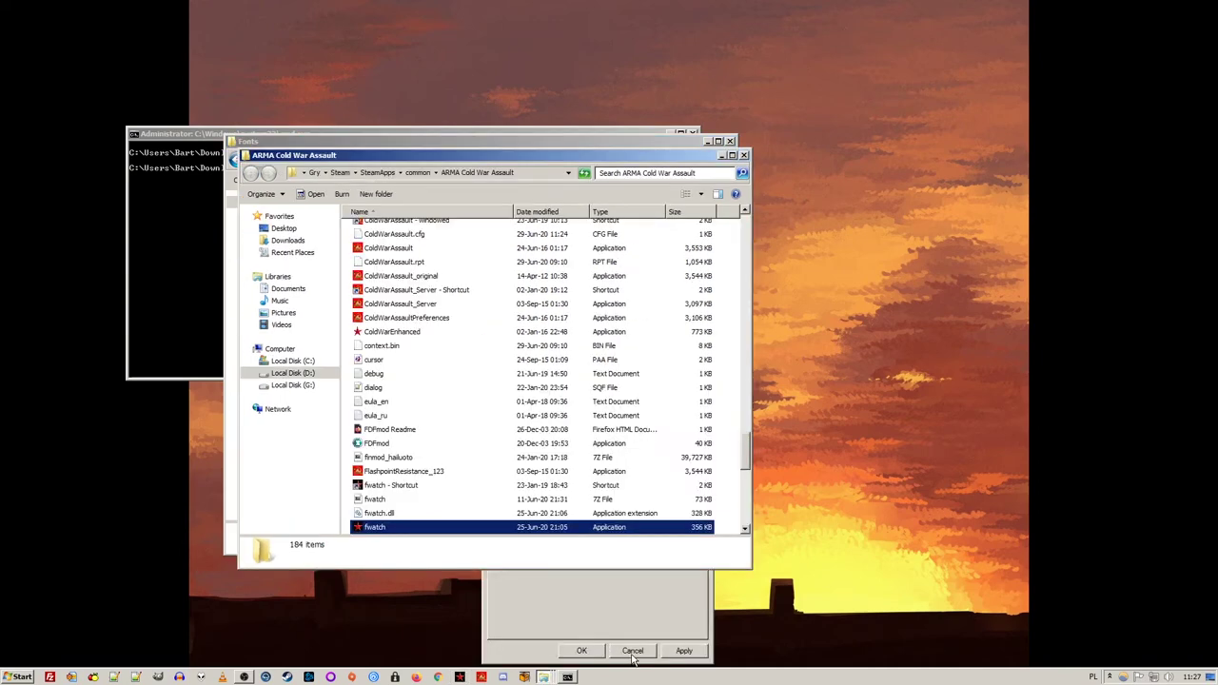
pyautogui.click(723, 369)
pyautogui.rightClick(723, 369)
pyautogui.moveTo(780, 529)
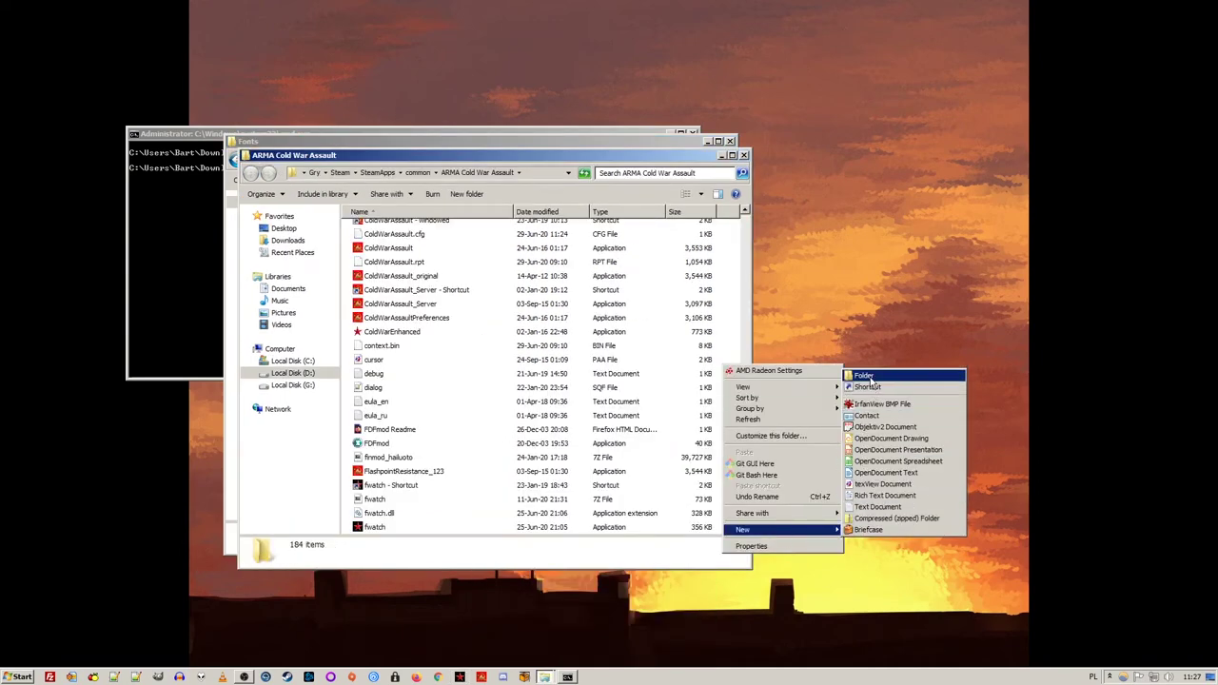
pyautogui.click(866, 379)
pyautogui.write('newfont')
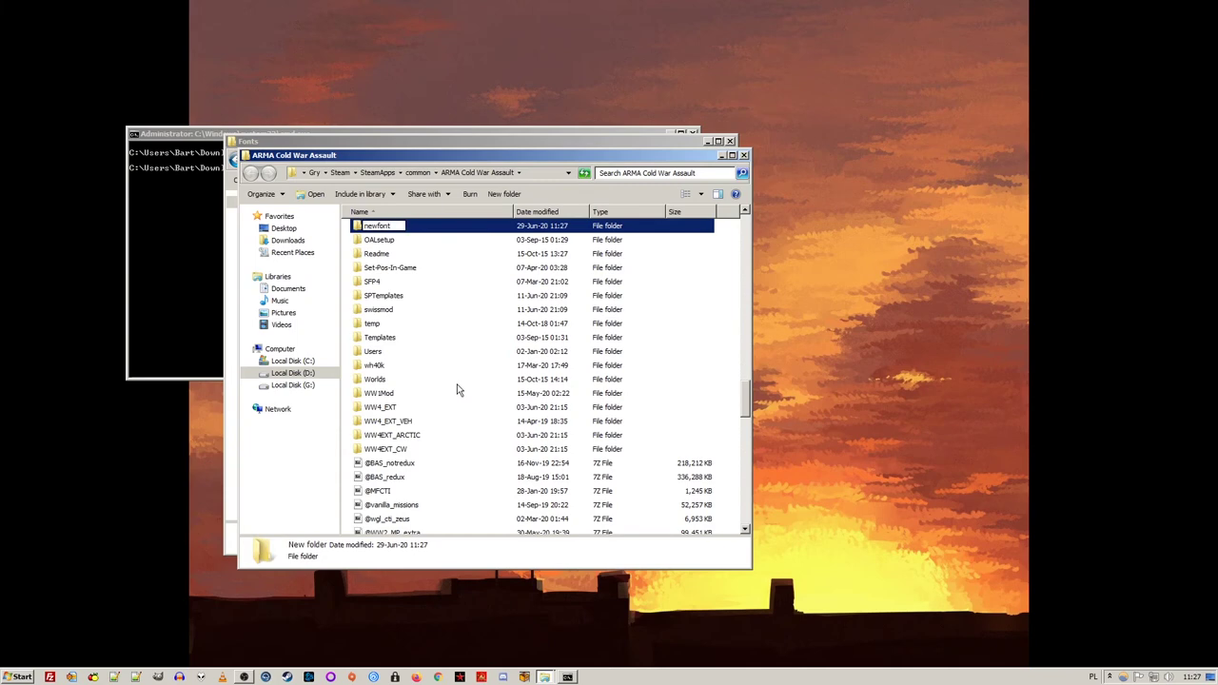
pyautogui.press('Return')
# Create newfont\dta and paste the Fonts archive from the DTA folder into it
pyautogui.doubleClick(452, 229)
pyautogui.write('fonts')
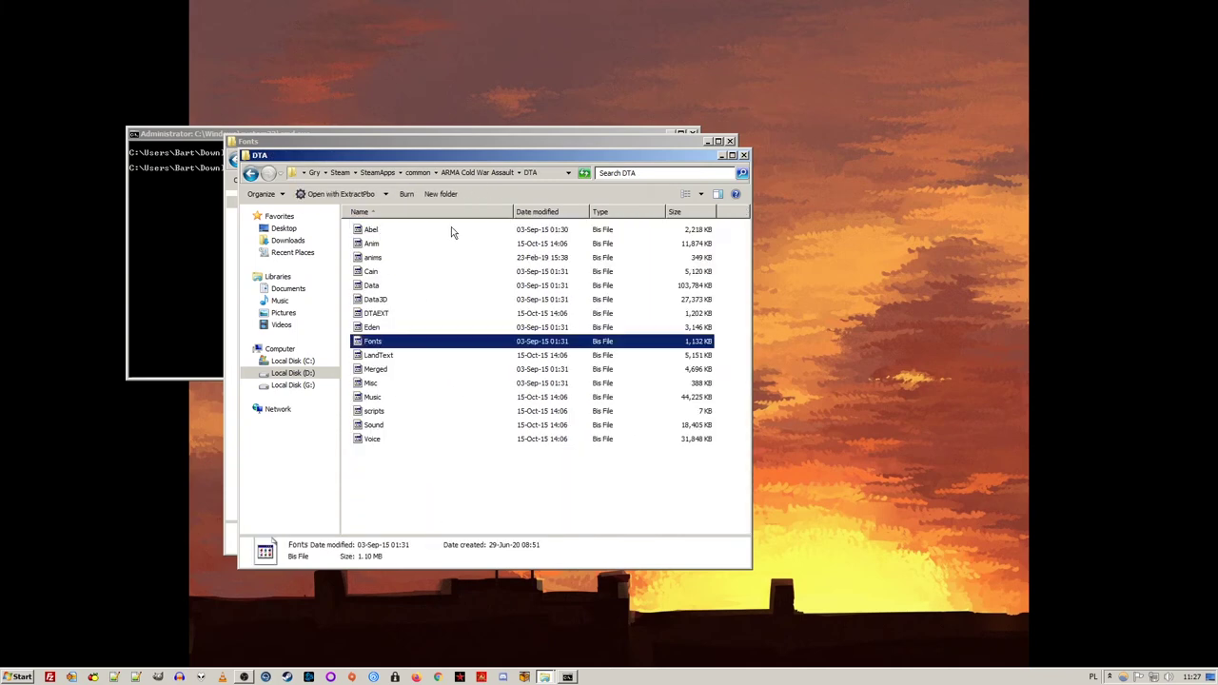
pyautogui.press('BackSpace')
pyautogui.write('newfont')
pyautogui.press('Return')
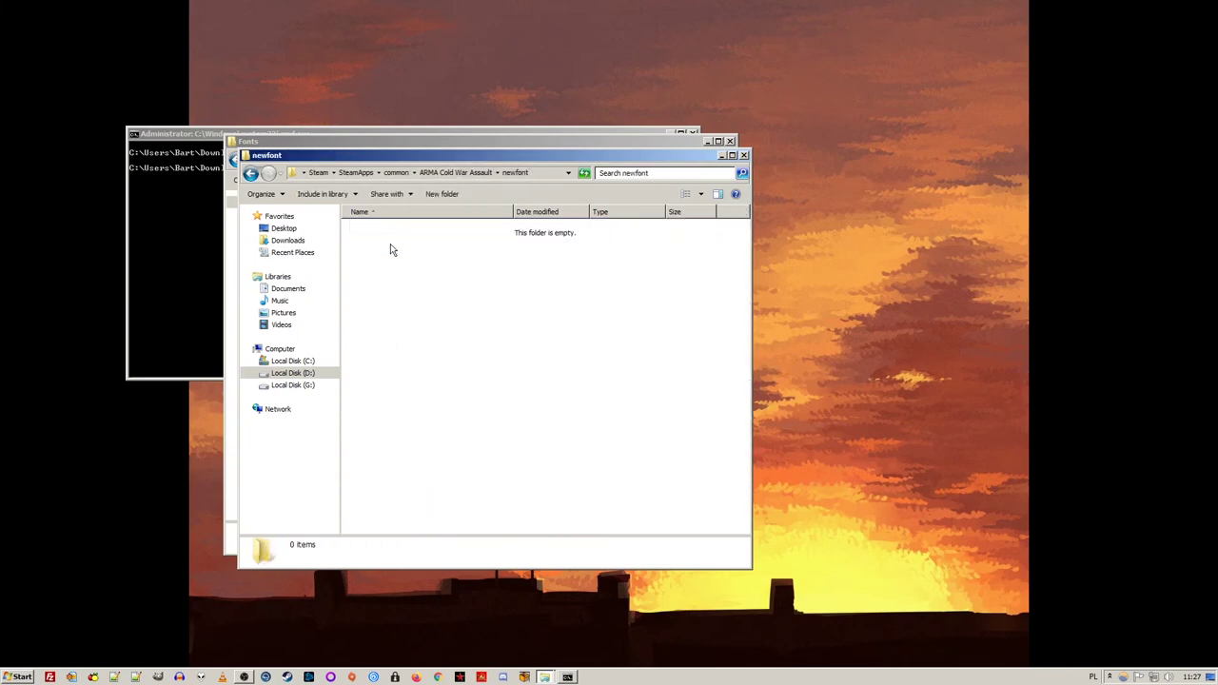
pyautogui.rightClick(383, 259)
pyautogui.click(529, 428)
pyautogui.write('dta')
pyautogui.press('Return')
pyautogui.press('Return')
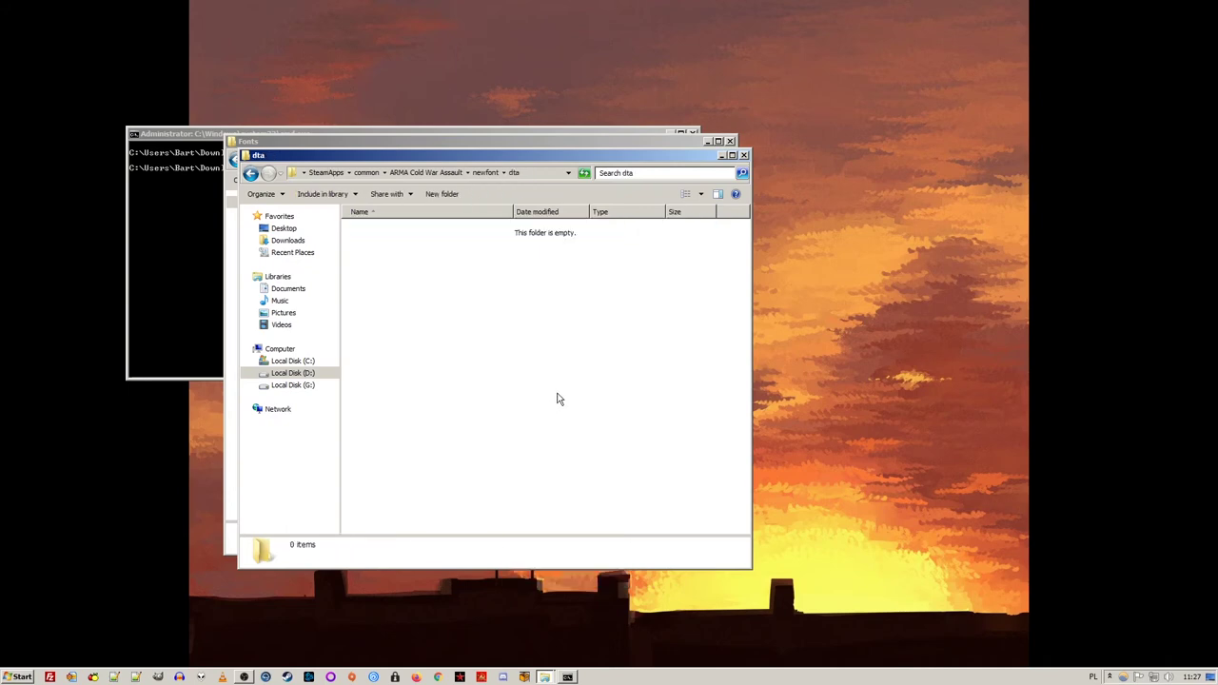
pyautogui.hotkey('ctrl', 'v')
pyautogui.press('Return')
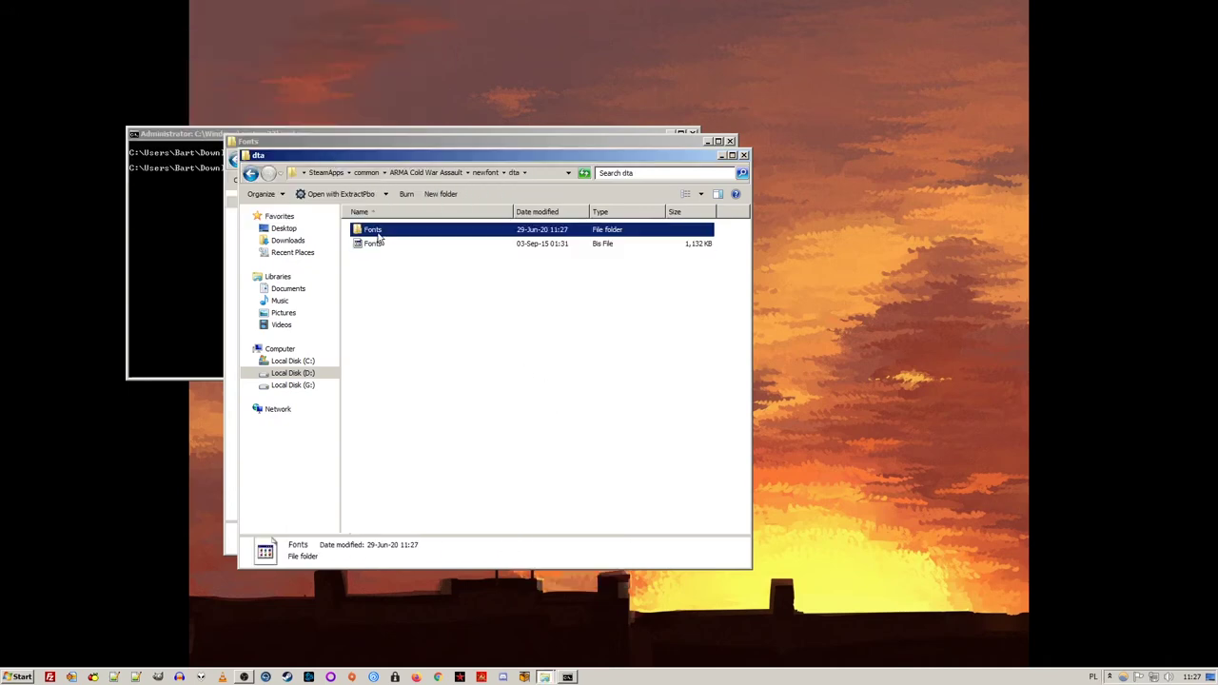
# Copy the bignoodle64-01 PAA and bignoodle64.fxy files into dta\Fonts
pyautogui.doubleClick(381, 232)
pyautogui.click(398, 146)
pyautogui.click(390, 243)
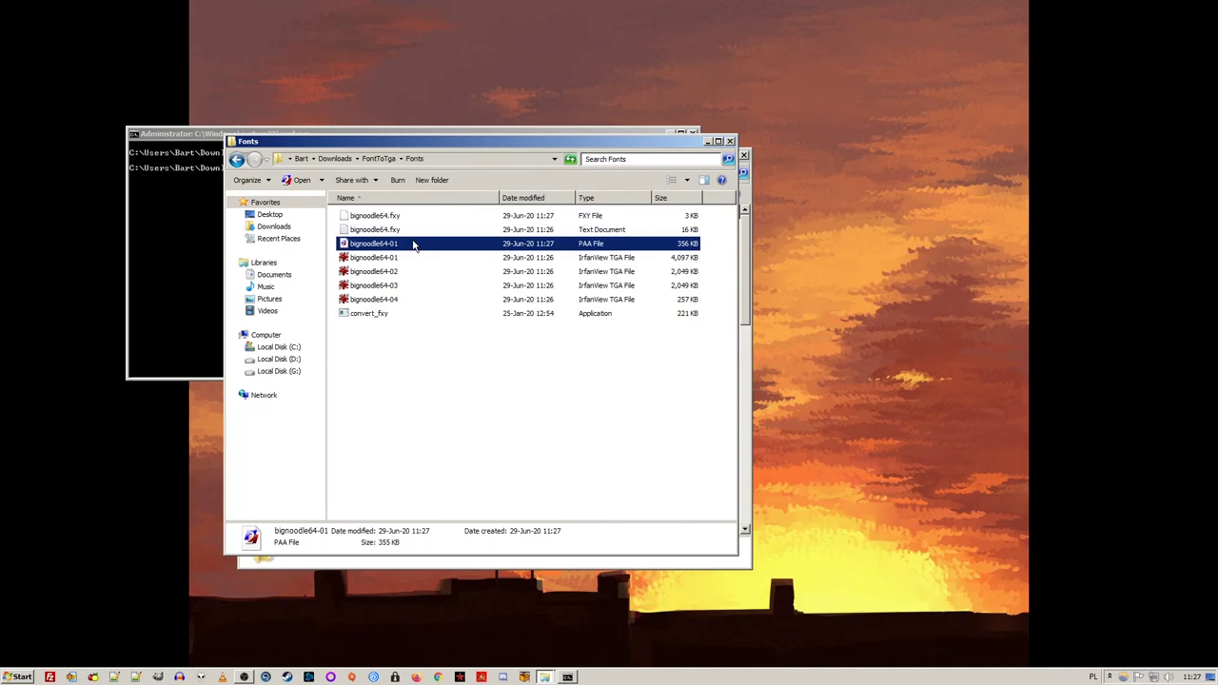
pyautogui.keyDown('ctrl'); pyautogui.click(380, 215); pyautogui.keyUp('ctrl')
pyautogui.hotkey('alt', 'Tab')
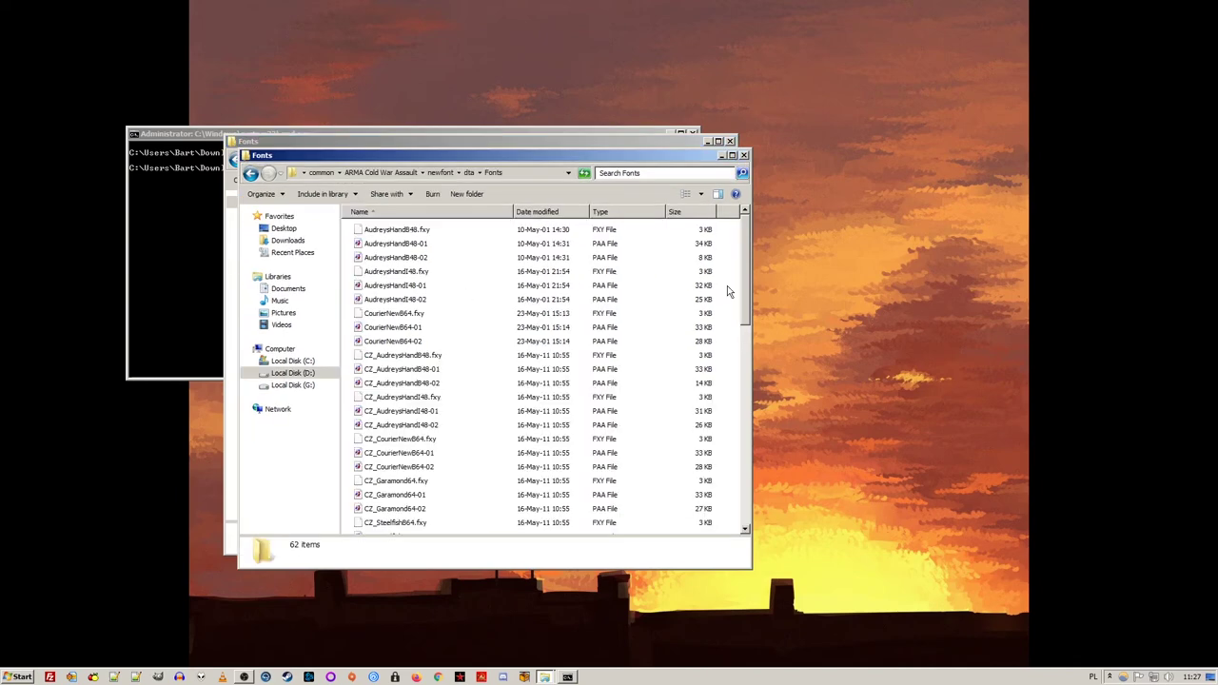
pyautogui.hotkey('ctrl', 'v')
pyautogui.click(727, 286)
# Repack the Fonts folder with makepbo from a command prompt in dta
pyautogui.click(471, 173)
pyautogui.keyDown('shift'); pyautogui.rightClick(442, 288); pyautogui.keyUp('shift')
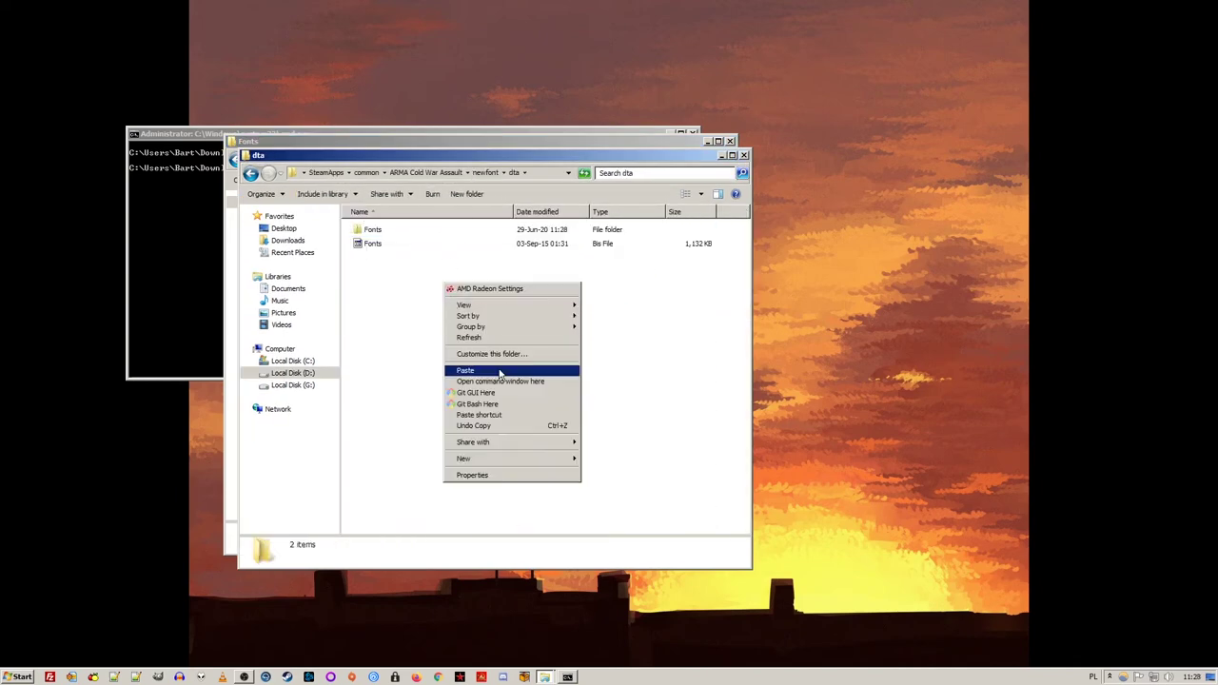
pyautogui.click(466, 370)
pyautogui.write('\\..')
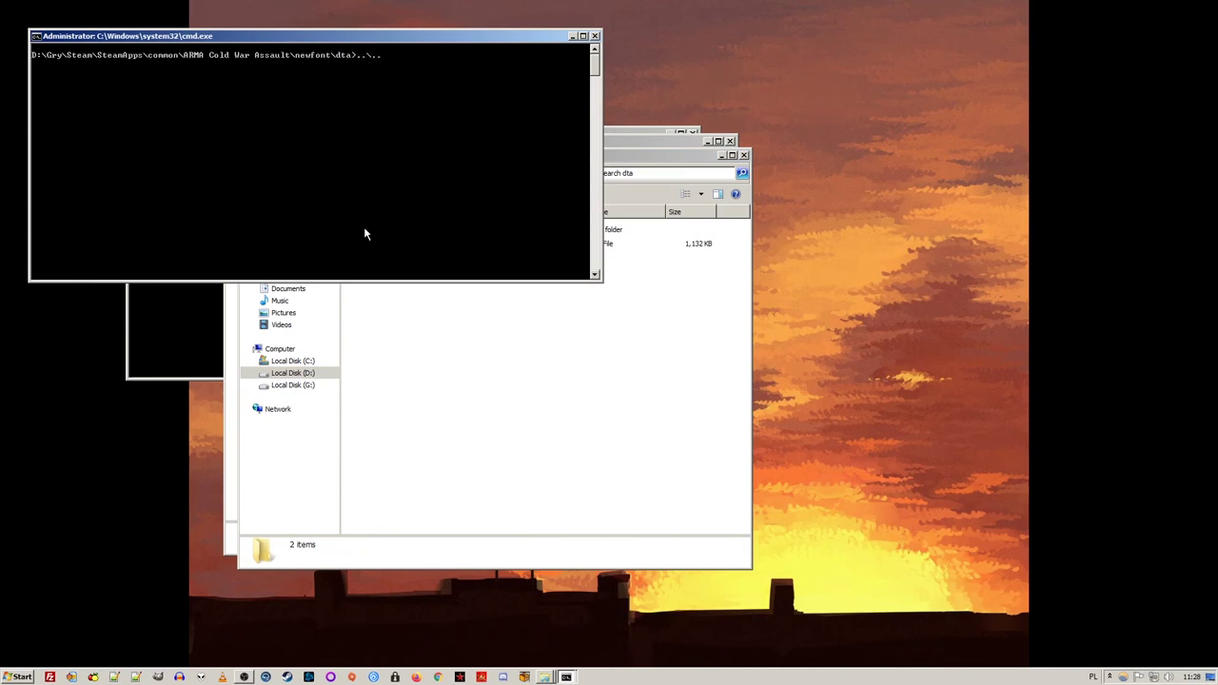
pyautogui.write('\x0cwatch\\data\\mak')
pyautogui.write(' Fonts')
pyautogui.press('Return')
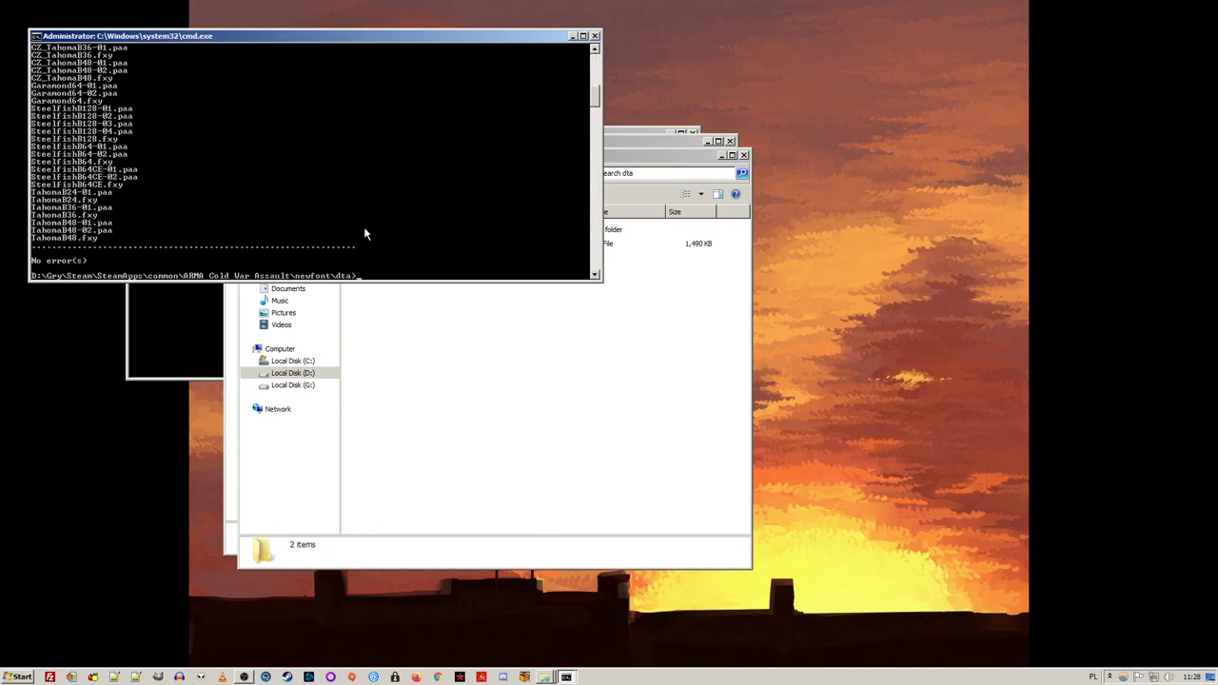
pyautogui.write('exit')
pyautogui.press('Return')
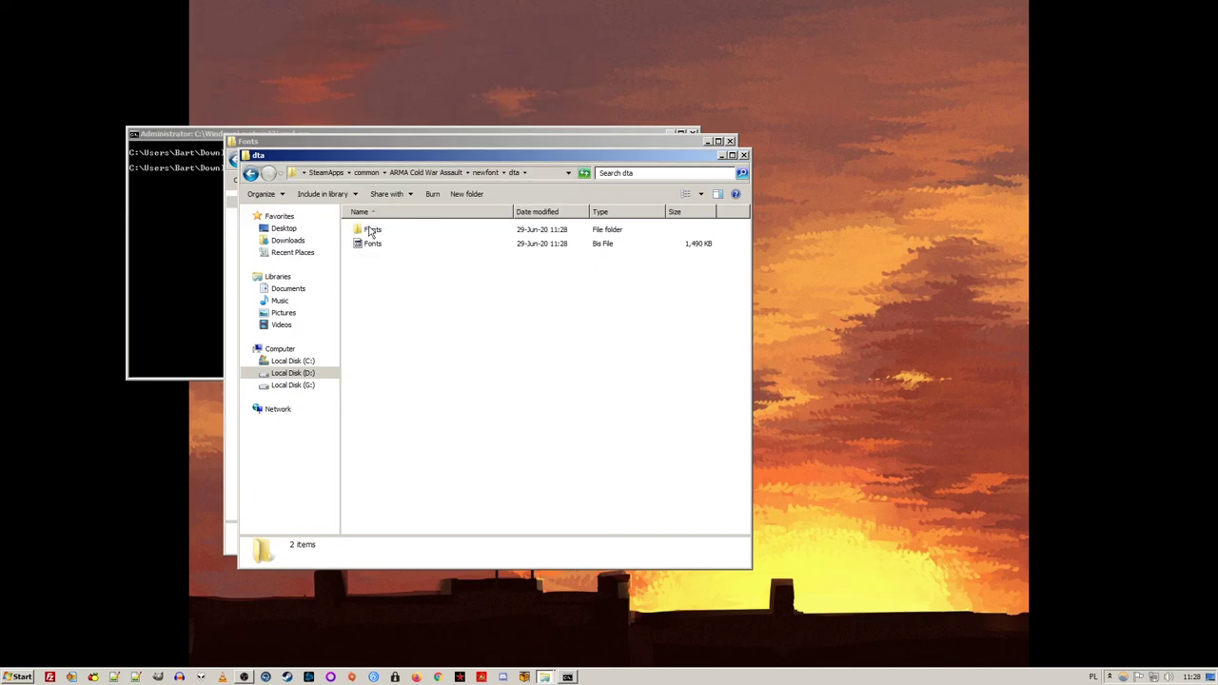
pyautogui.click(485, 172)
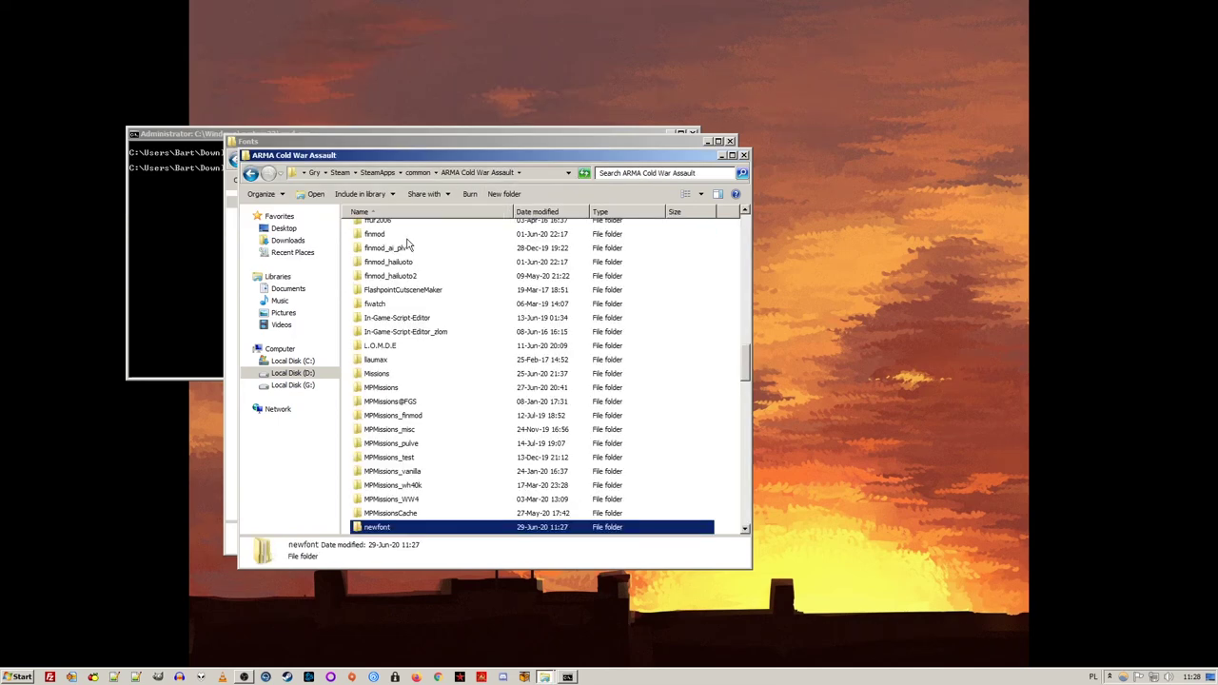
# Copy the Resource file from the game's BIN folder and go to newfont
pyautogui.press('Home')
pyautogui.doubleClick(409, 226)
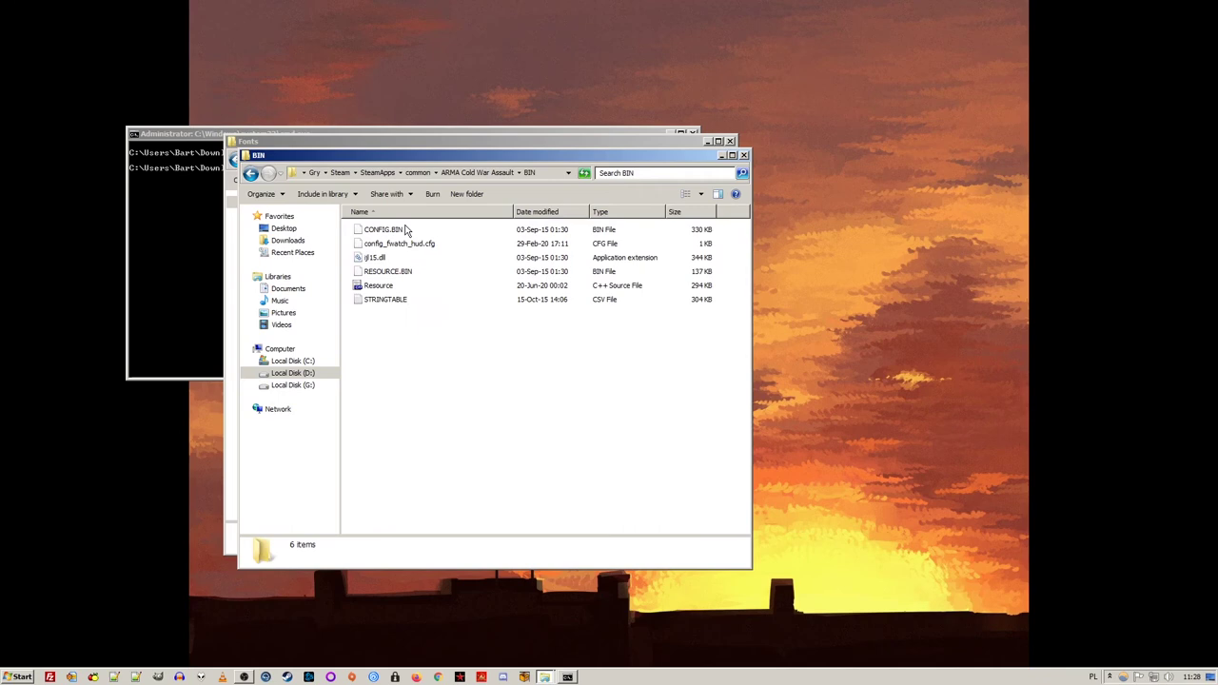
pyautogui.click(386, 284)
pyautogui.click(476, 172)
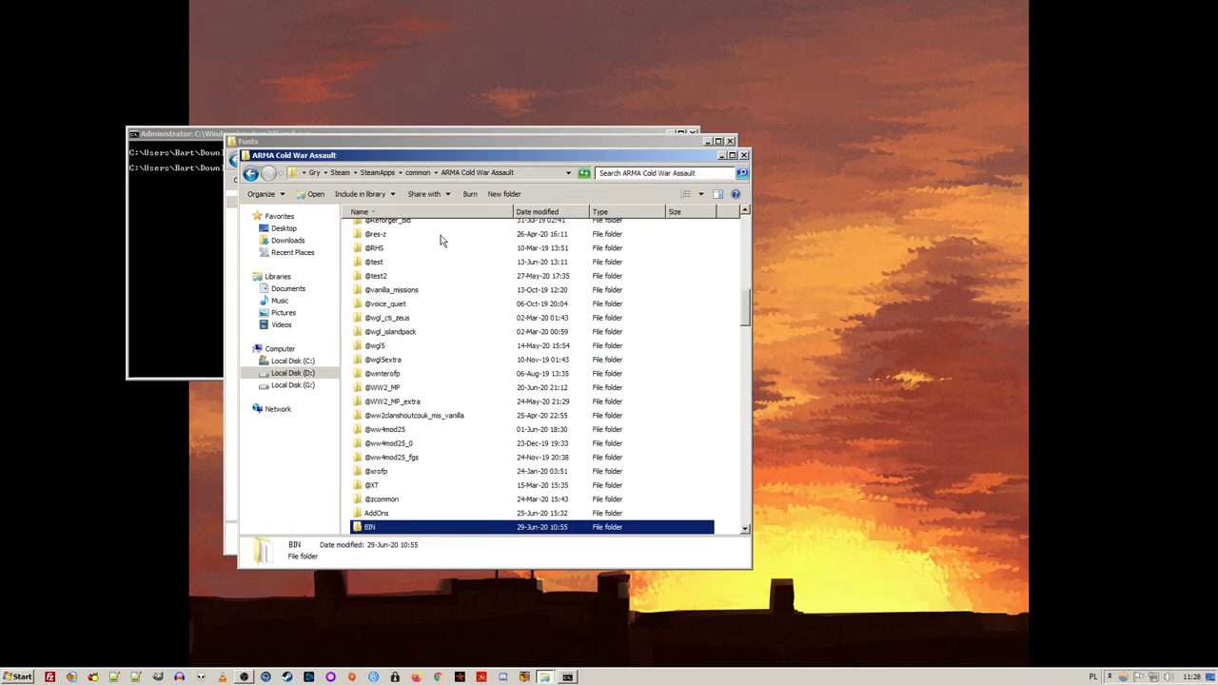
pyautogui.write('newfont')
pyautogui.press('Return')
# Create newfont\bin, paste Resource.cpp there, and open it in Notepad++
pyautogui.rightClick(386, 262)
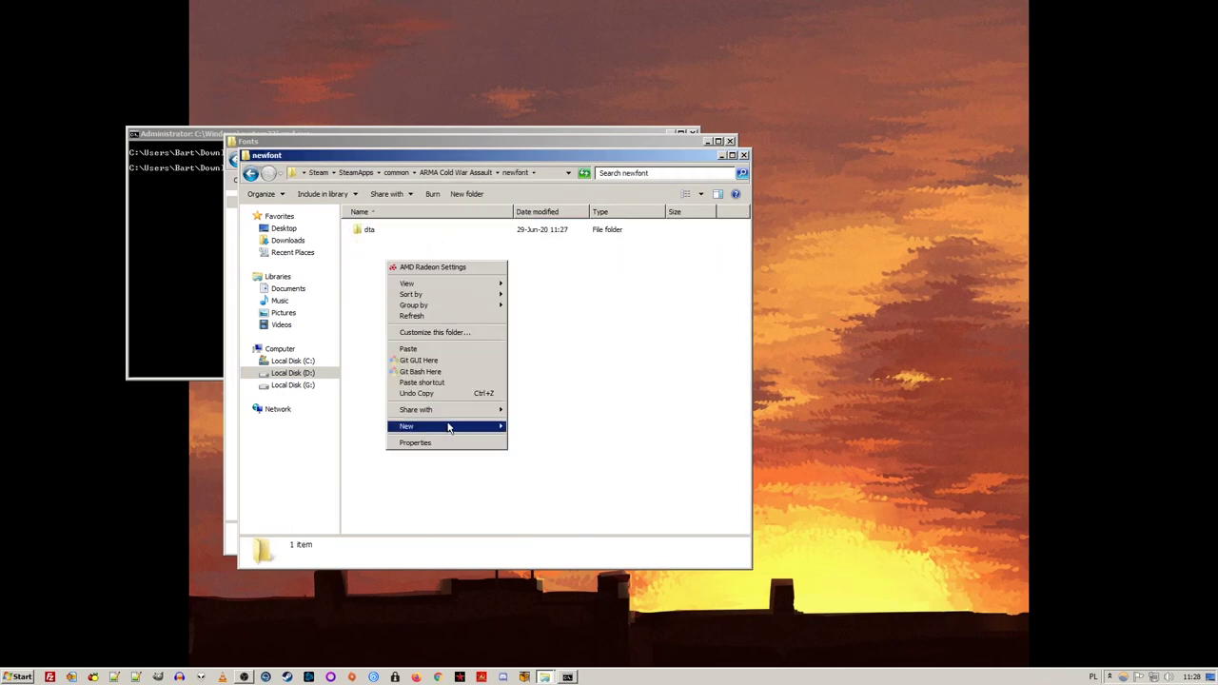
pyautogui.click(538, 427)
pyautogui.write('bin')
pyautogui.press('Return')
pyautogui.press('Return')
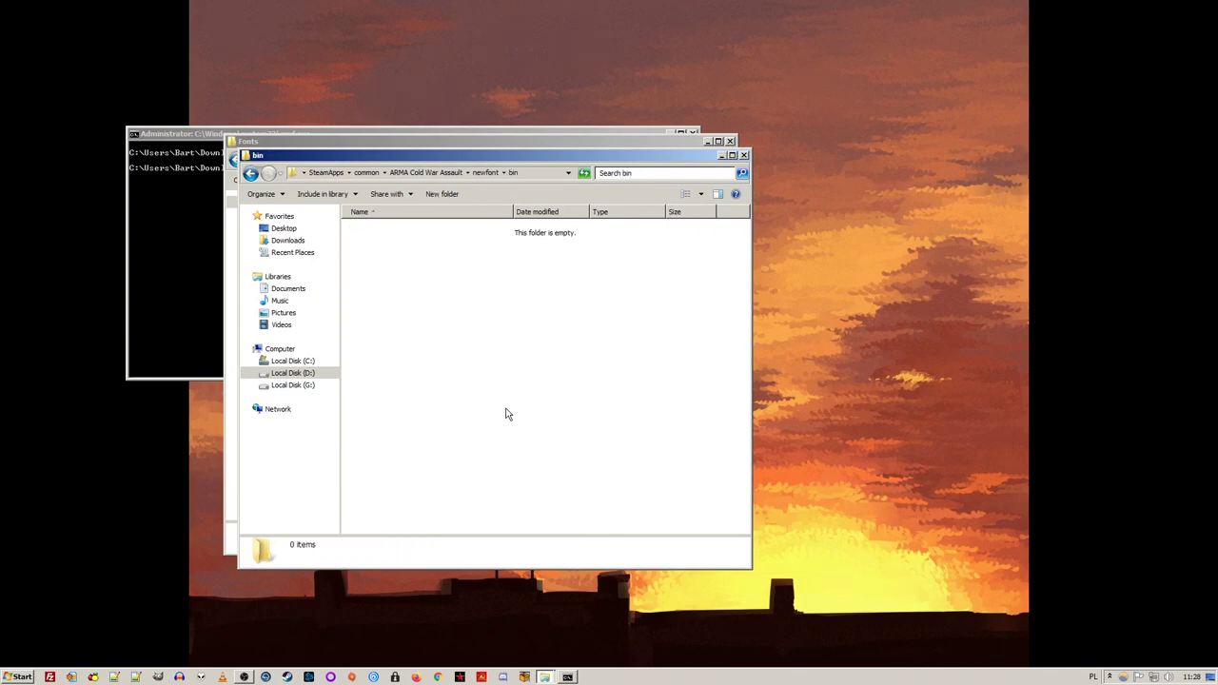
pyautogui.hotkey('ctrl', 'v')
pyautogui.rightClick(378, 229)
pyautogui.click(447, 276)
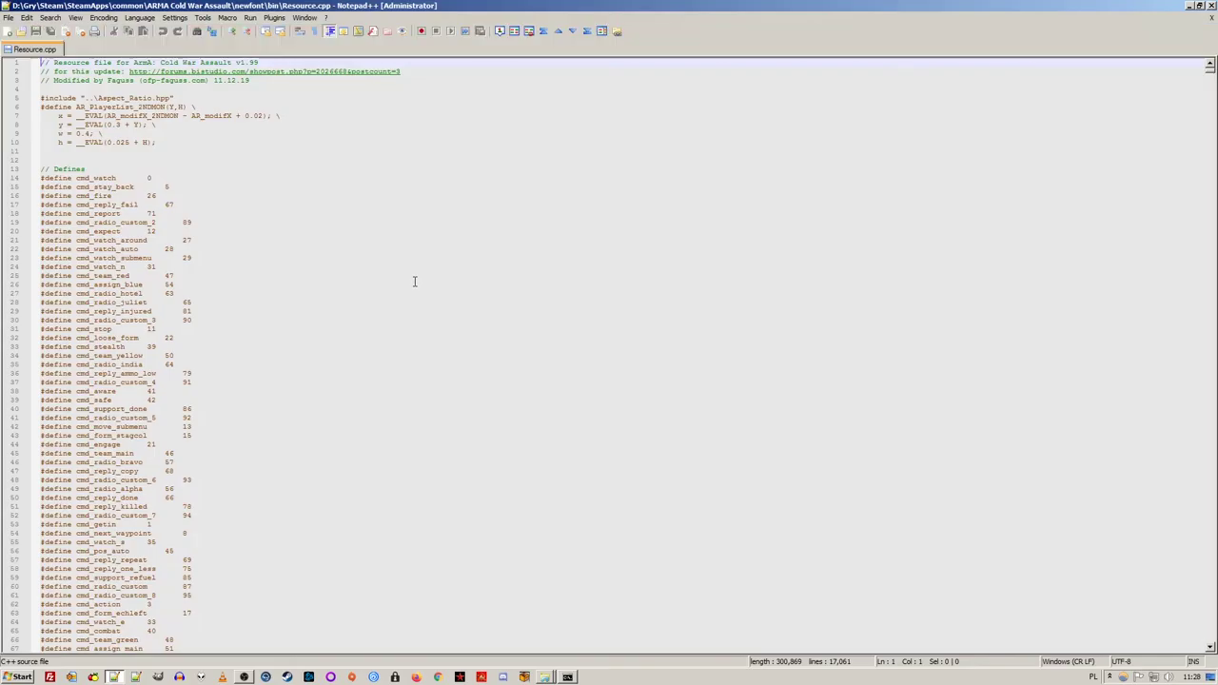
# Change the include to ..\..\Aspect_Ratio.hpp and locate the Main menu section
pyautogui.click(85, 98)
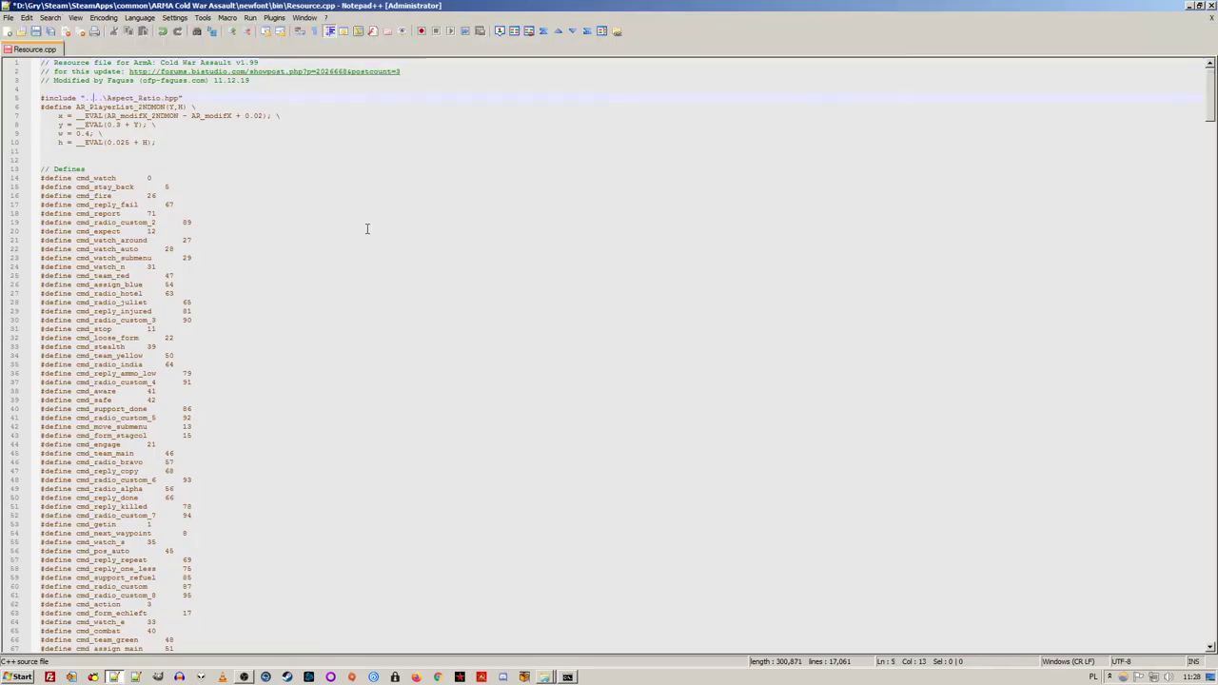
pyautogui.write('..\\')
pyautogui.hotkey('ctrl', 'f')
pyautogui.write('main menu')
pyautogui.press('Return')
pyautogui.press('Escape')
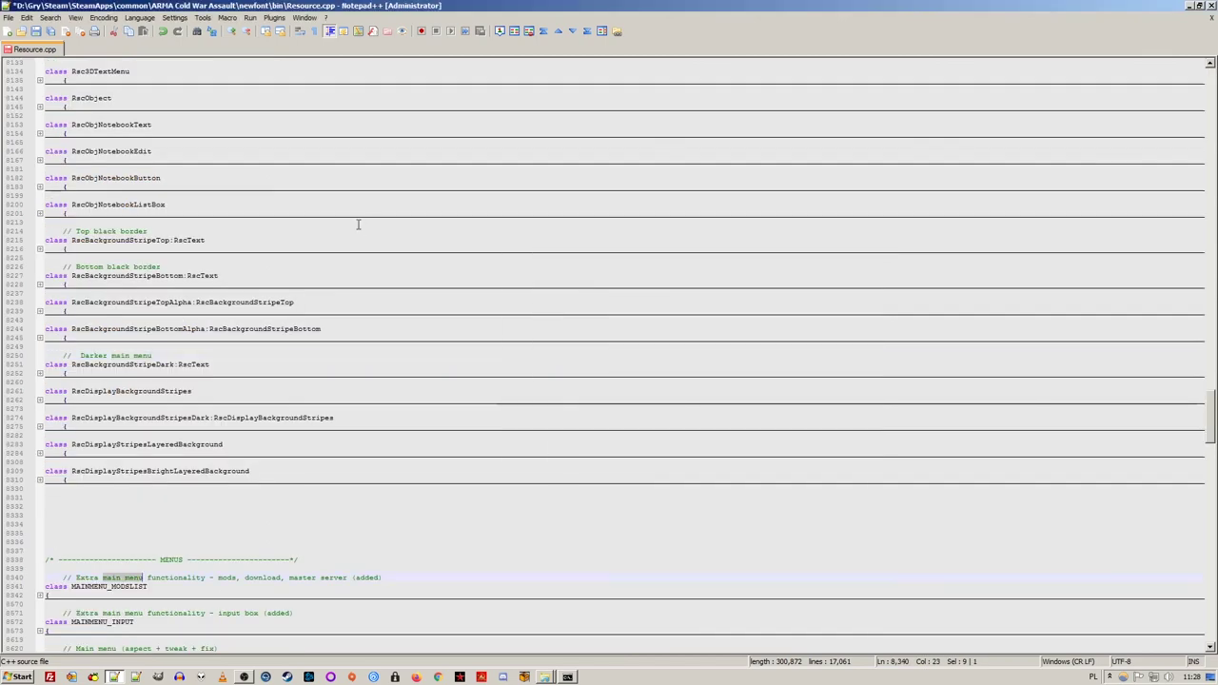
pyautogui.scroll(-5, 112, 258)
pyautogui.scroll(-5, 113, 258)
pyautogui.scroll(-3, 112, 258)
pyautogui.scroll(-5, 112, 258)
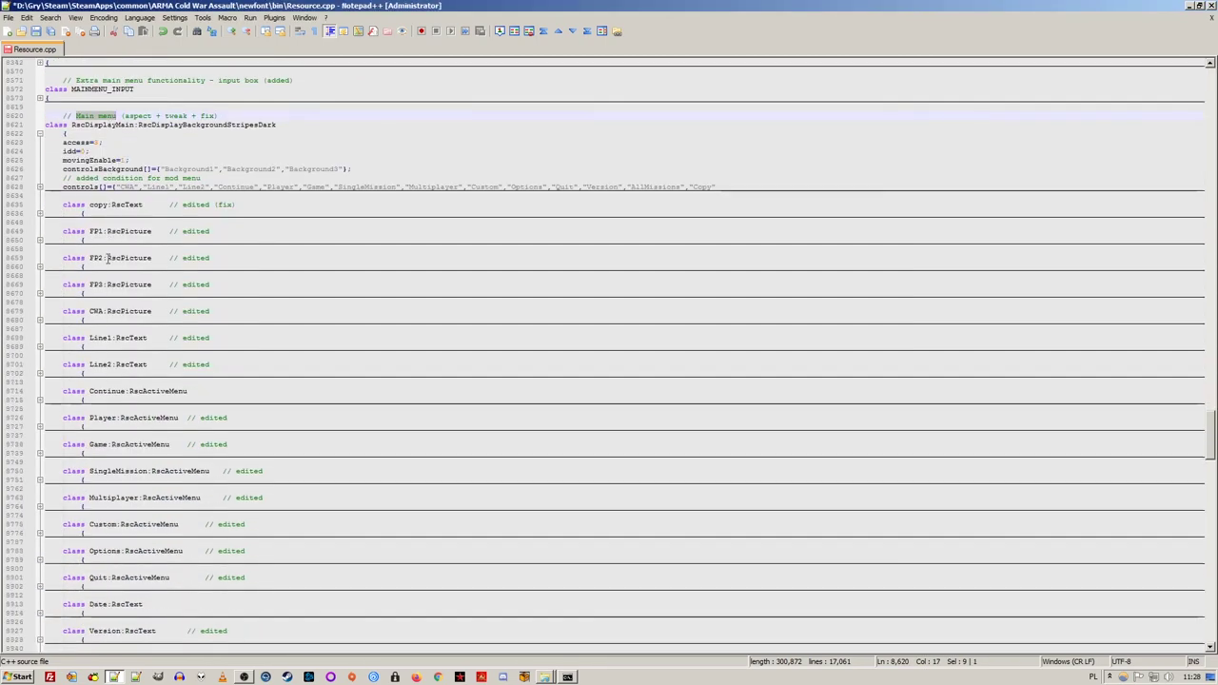
pyautogui.scroll(-3, 113, 258)
# Replace all font="SteelfishB128" entries with font="bignoodle64"
pyautogui.click(40, 319)
pyautogui.moveTo(80, 373); pyautogui.dragTo(190, 373)
pyautogui.hotkey('ctrl', 'h')
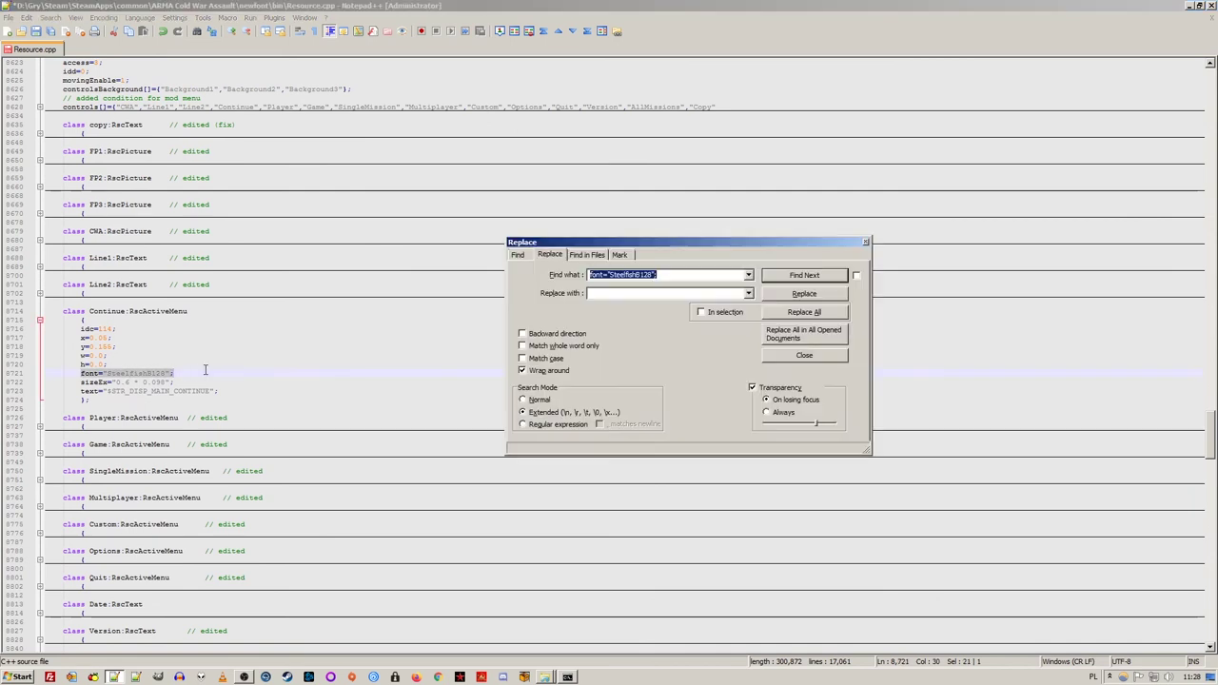
pyautogui.click(625, 294)
pyautogui.write('font="bignoodle64";')
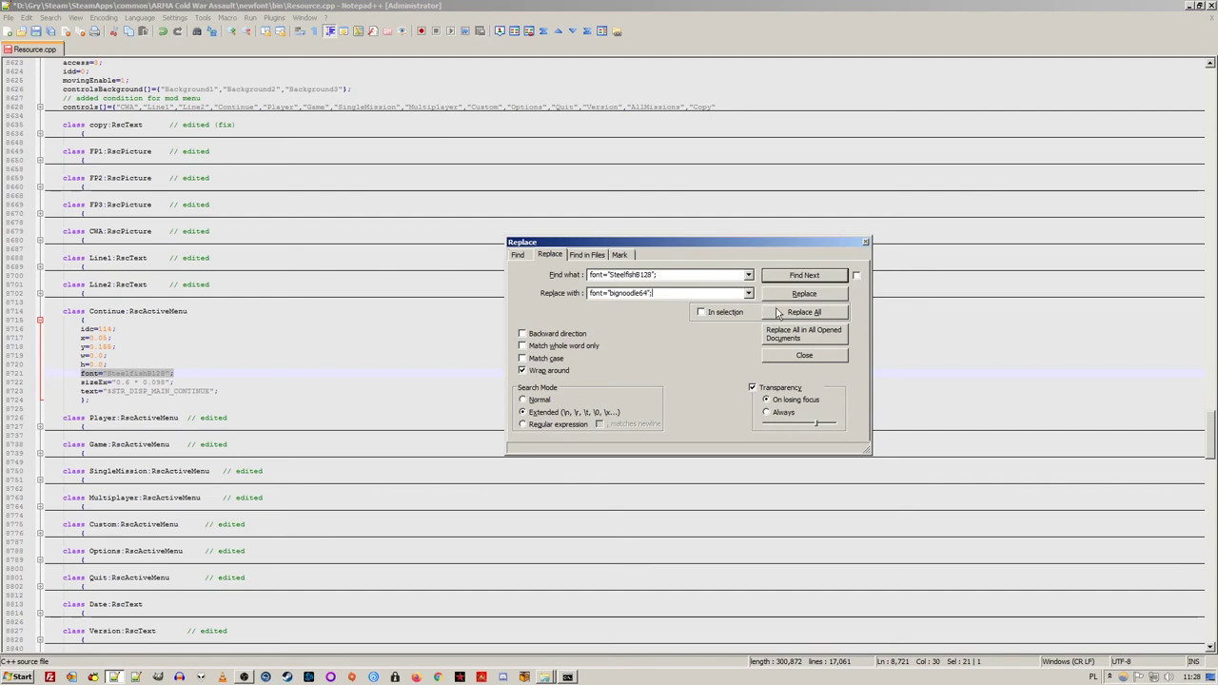
pyautogui.click(803, 312)
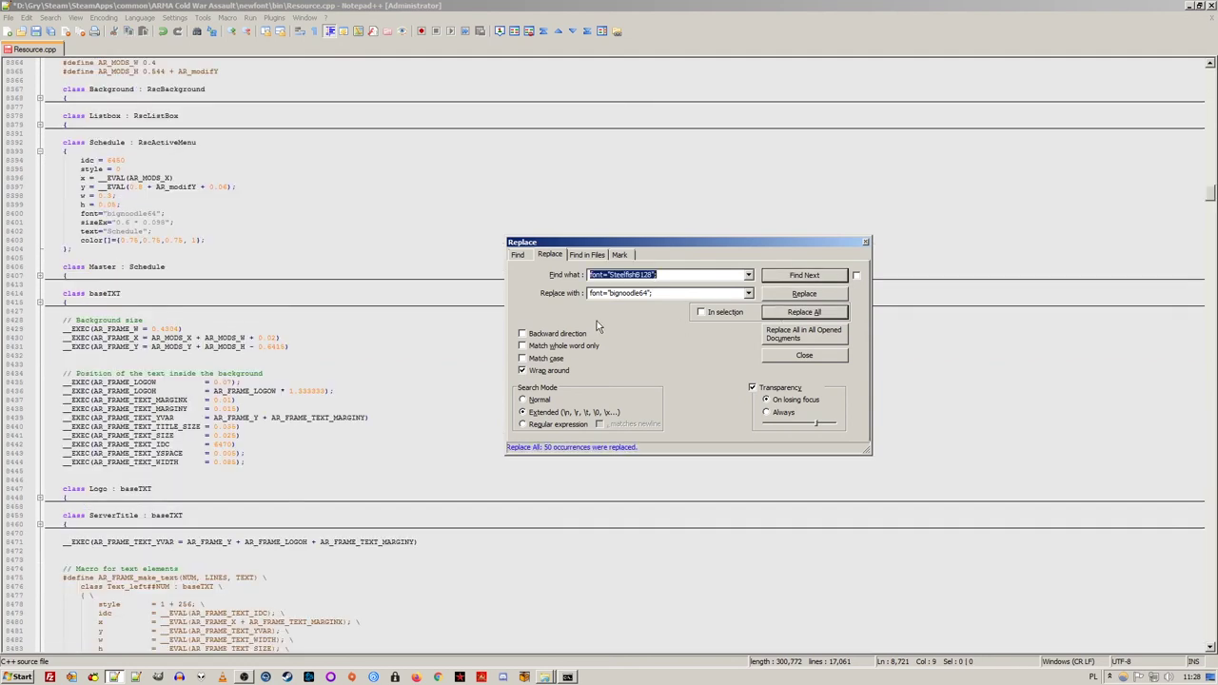
pyautogui.click(780, 357)
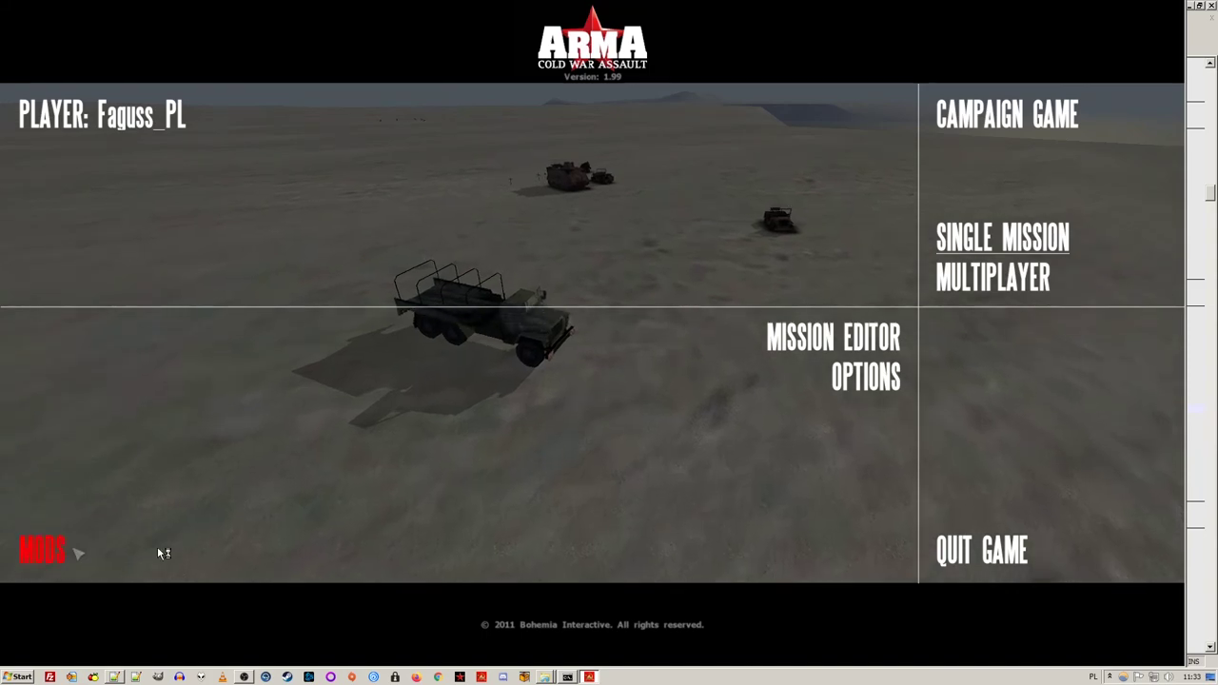
# Relaunch the game with the newfont mod from MODS and open Single Mission
pyautogui.click(48, 550)
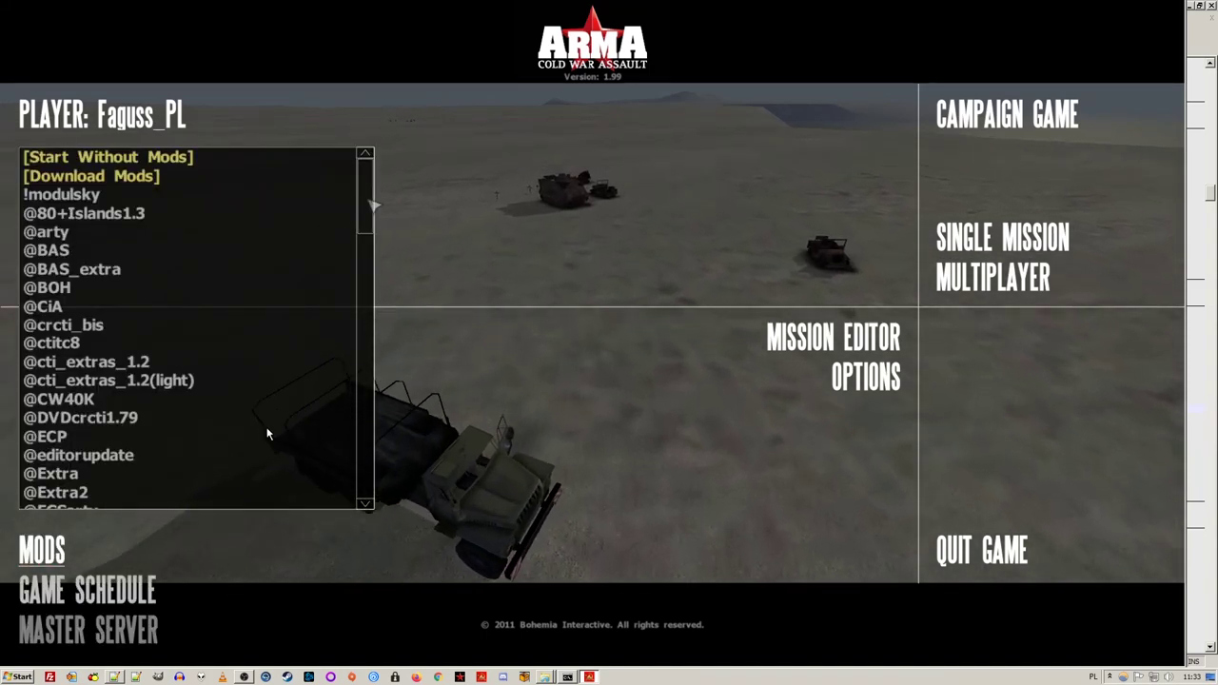
pyautogui.scroll(-10, 267, 457)
pyautogui.scroll(-8, 266, 495)
pyautogui.scroll(-5, 267, 509)
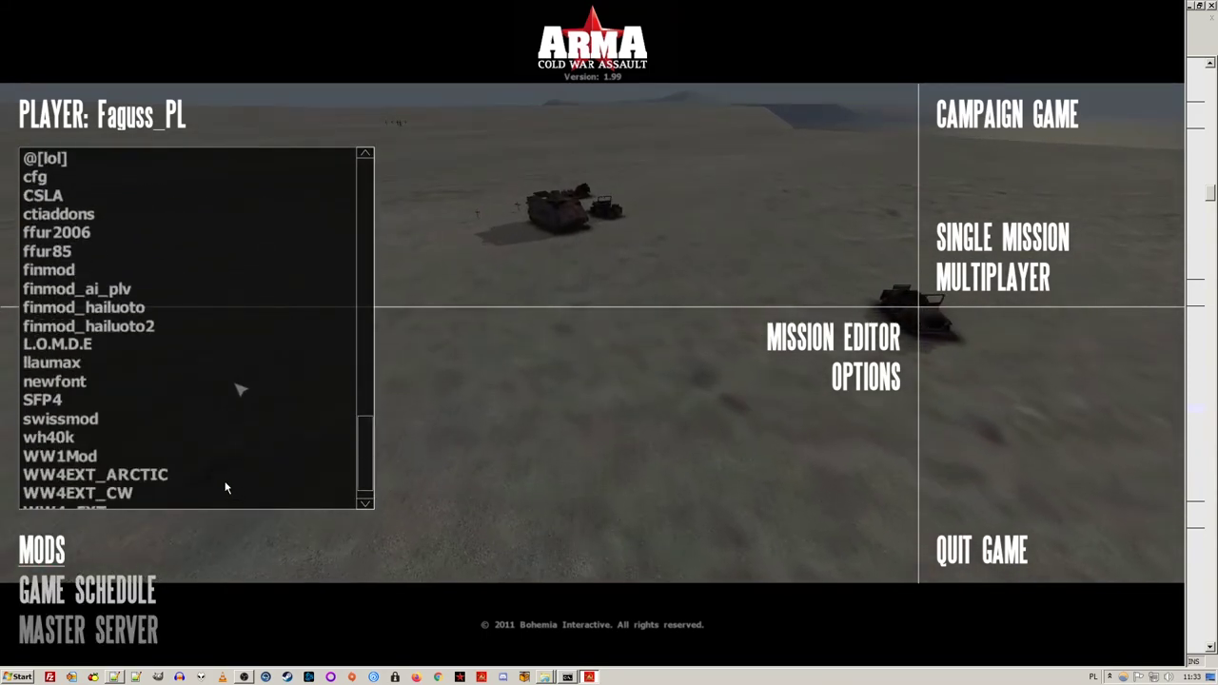
pyautogui.doubleClick(239, 383)
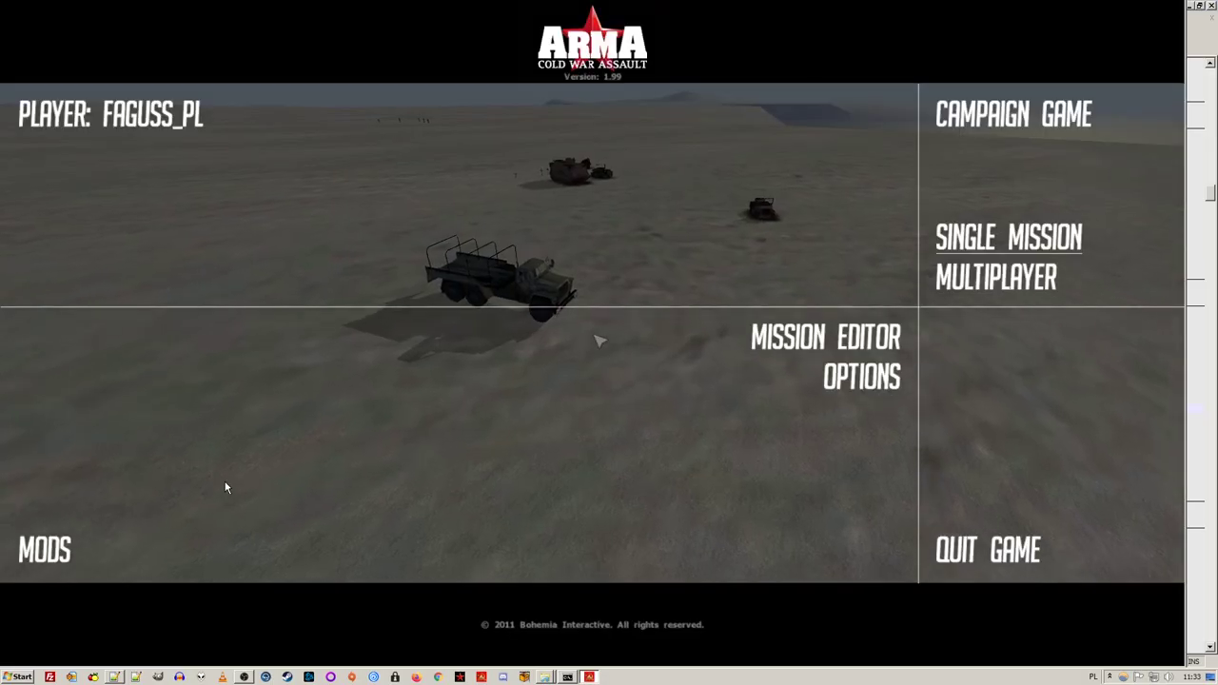
pyautogui.click(1009, 238)
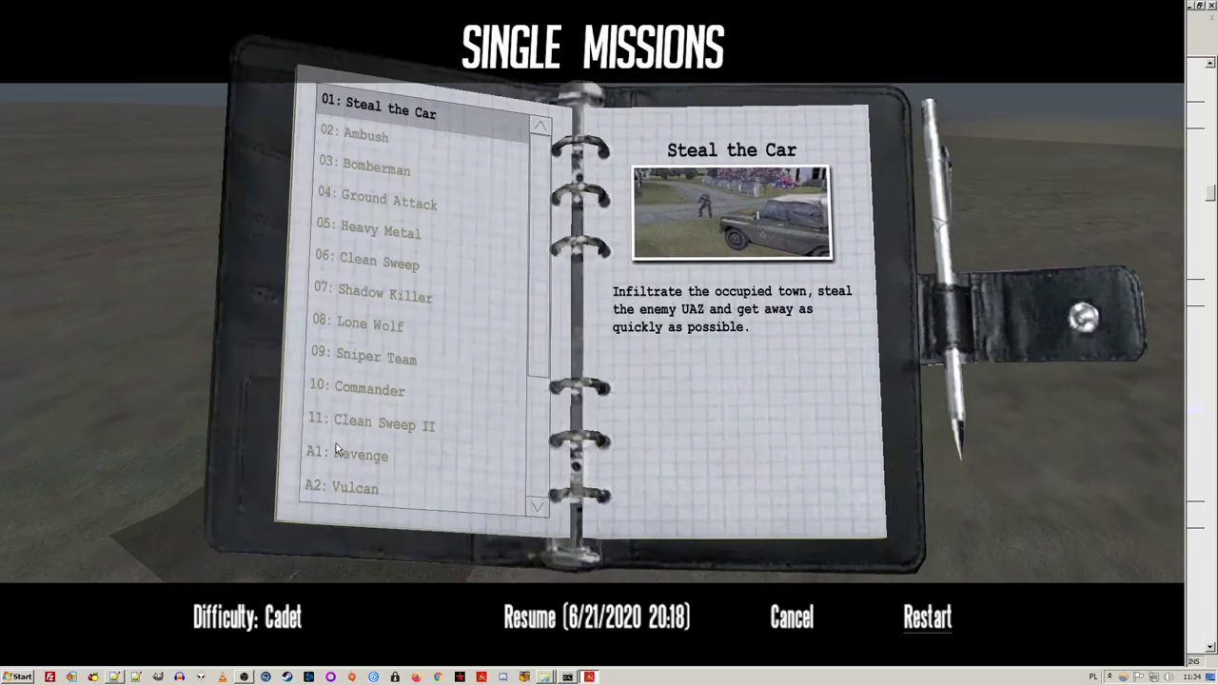